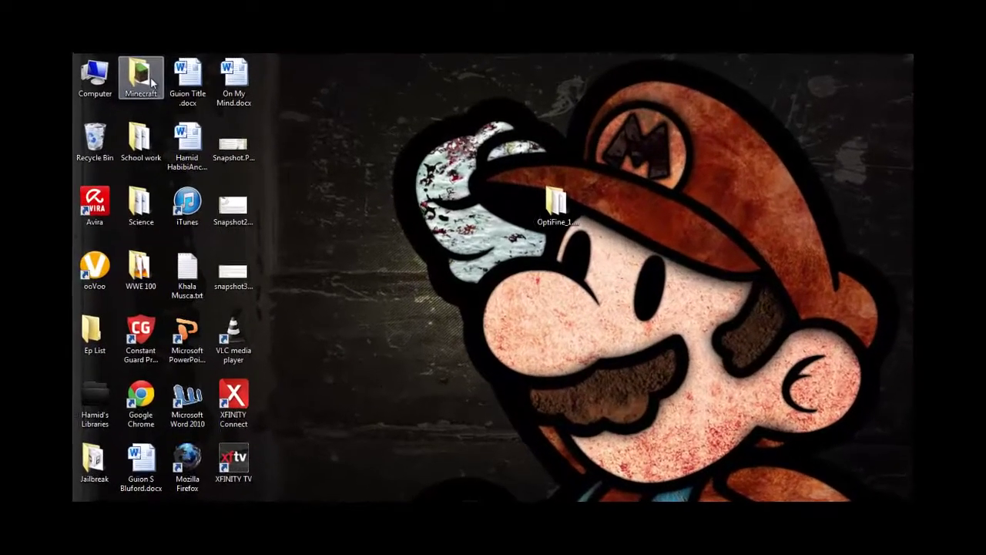
{"action": "double_click", "coordinate": [234, 131]}
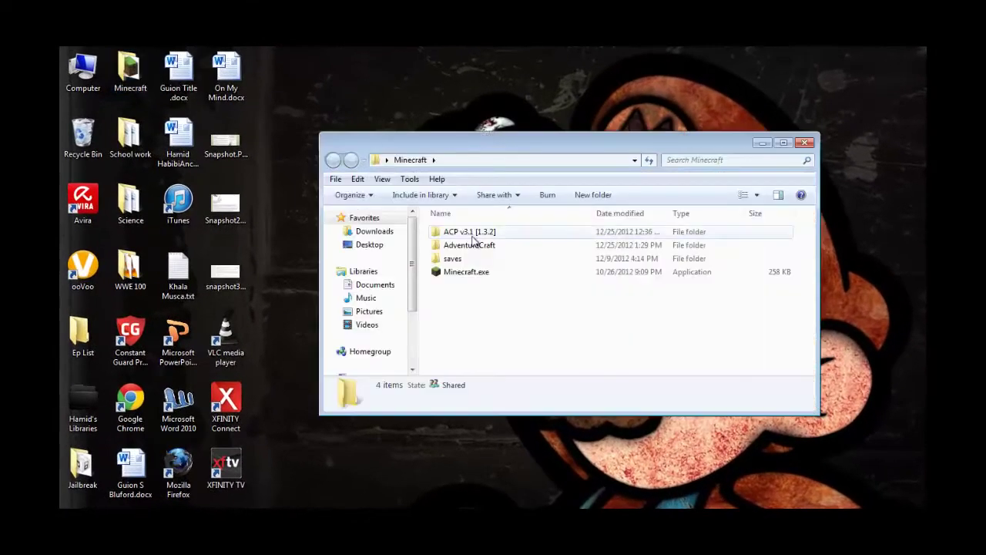
{"action": "left_click", "coordinate": [496, 275]}
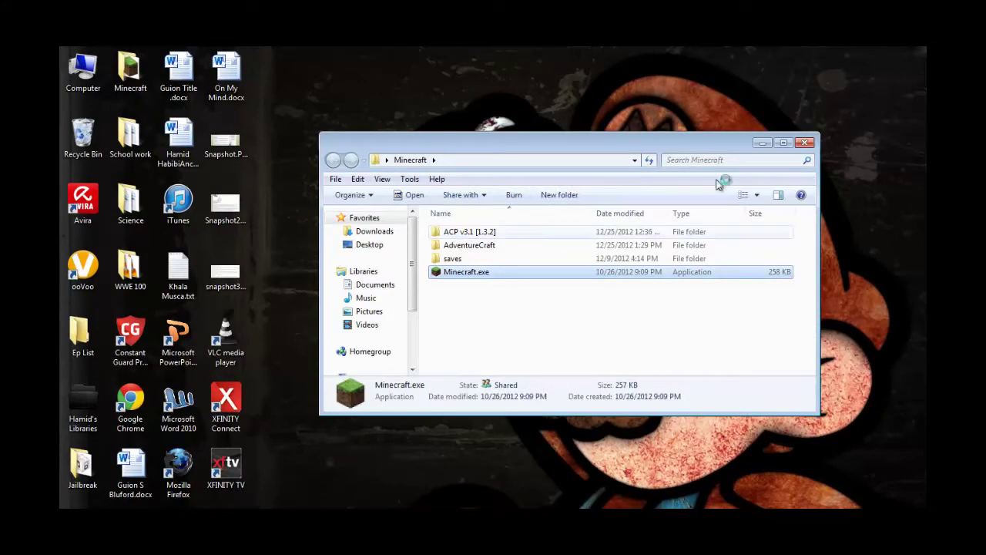
{"action": "left_click", "coordinate": [802, 145]}
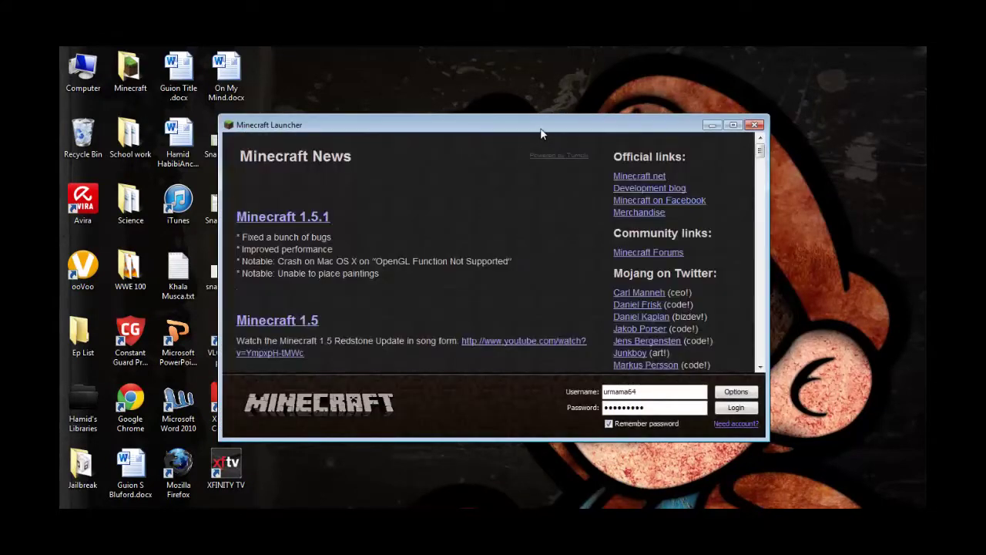
{"action": "left_click_drag", "start_coordinate": [541, 132], "coordinate": [521, 132]}
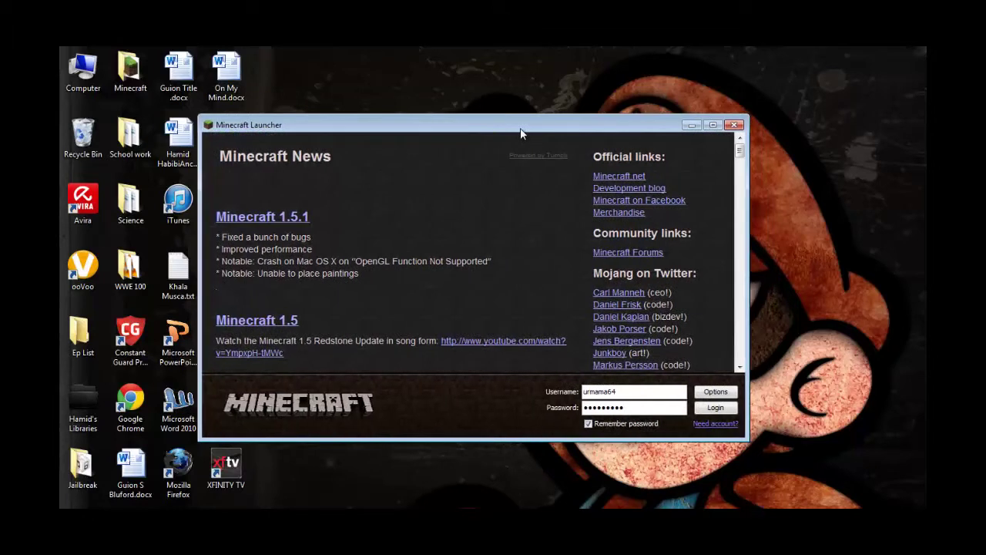
{"action": "left_click", "coordinate": [707, 409]}
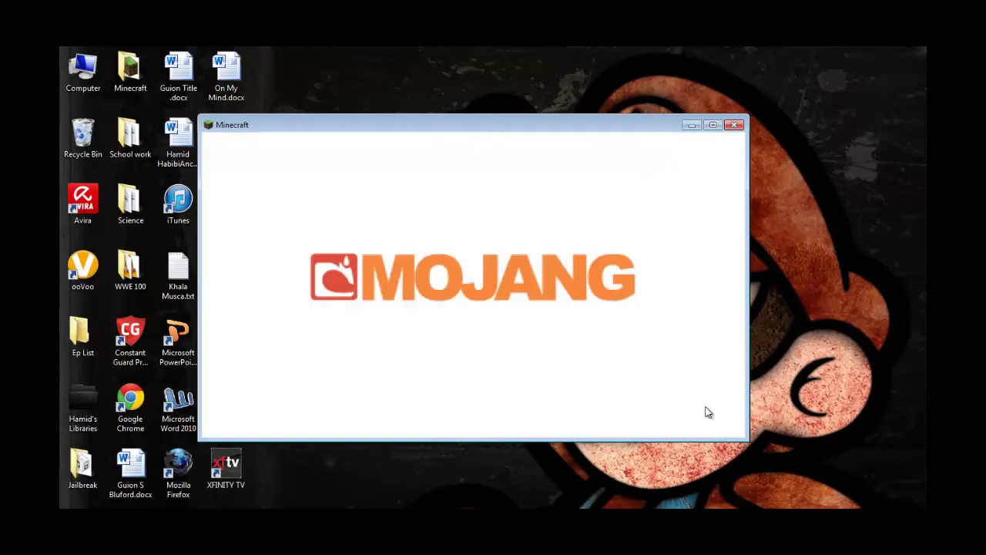
{"action": "left_click", "coordinate": [737, 131]}
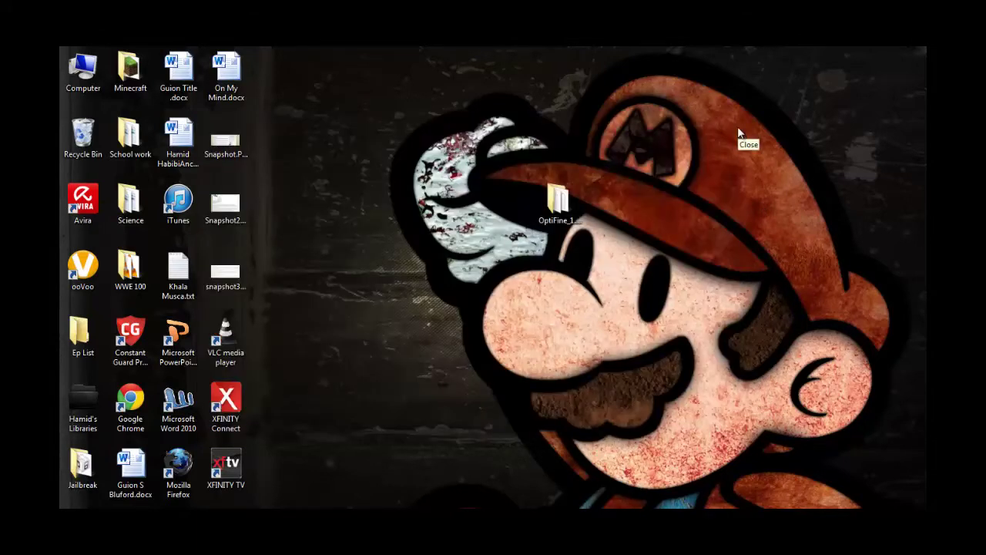
Start Minecraft.exe from the desktop's Minecraft folder and close the folder window.
{"action": "double_click", "coordinate": [128, 87]}
{"action": "left_click", "coordinate": [449, 274]}
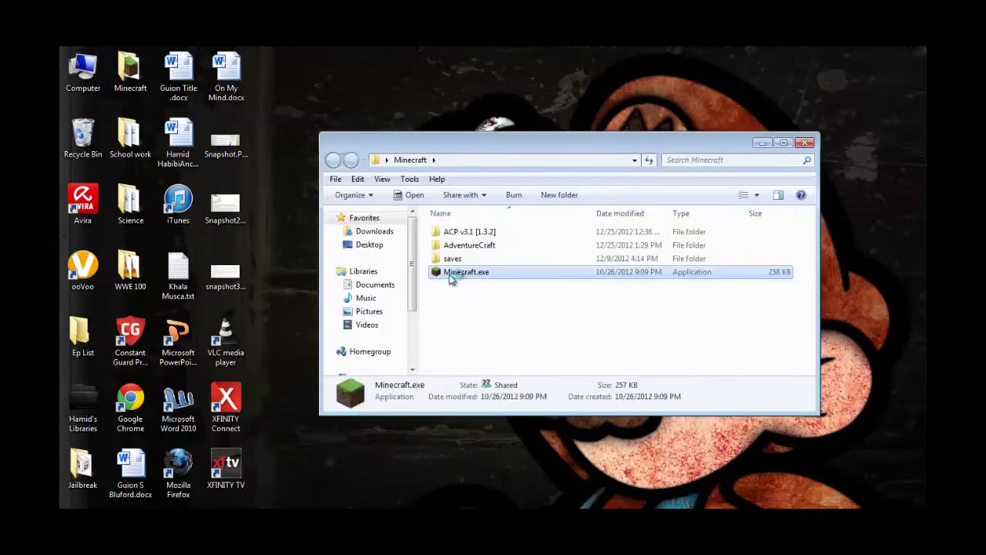
{"action": "left_click", "coordinate": [798, 140]}
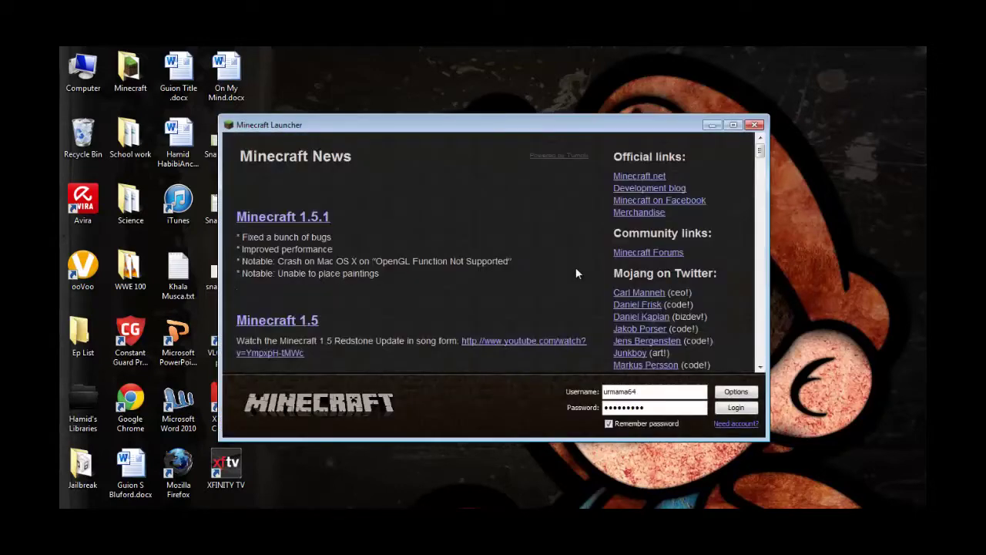
Force a game update in the launcher options and log in with the saved account.
{"action": "left_click", "coordinate": [732, 393]}
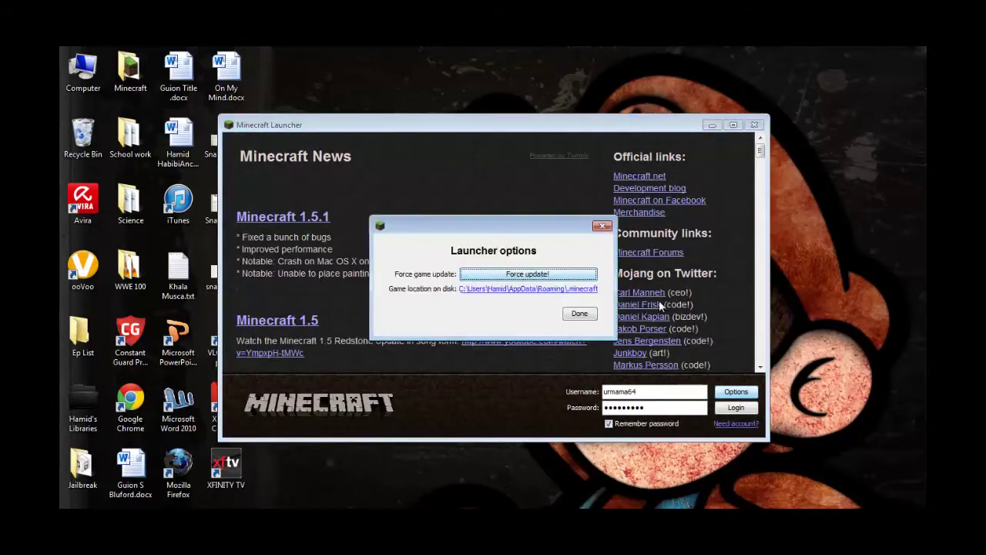
{"action": "left_click", "coordinate": [556, 276]}
{"action": "left_click", "coordinate": [579, 313]}
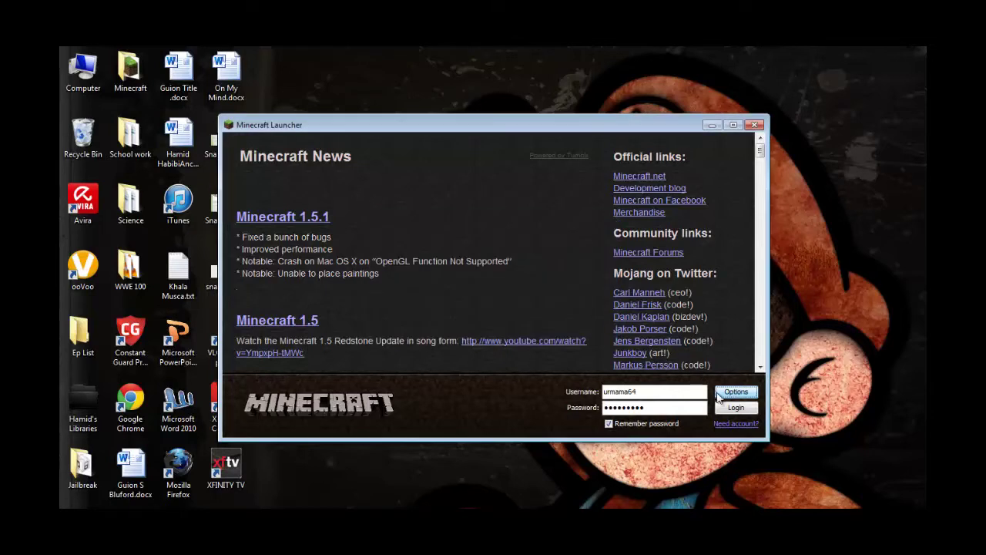
{"action": "left_click", "coordinate": [721, 406]}
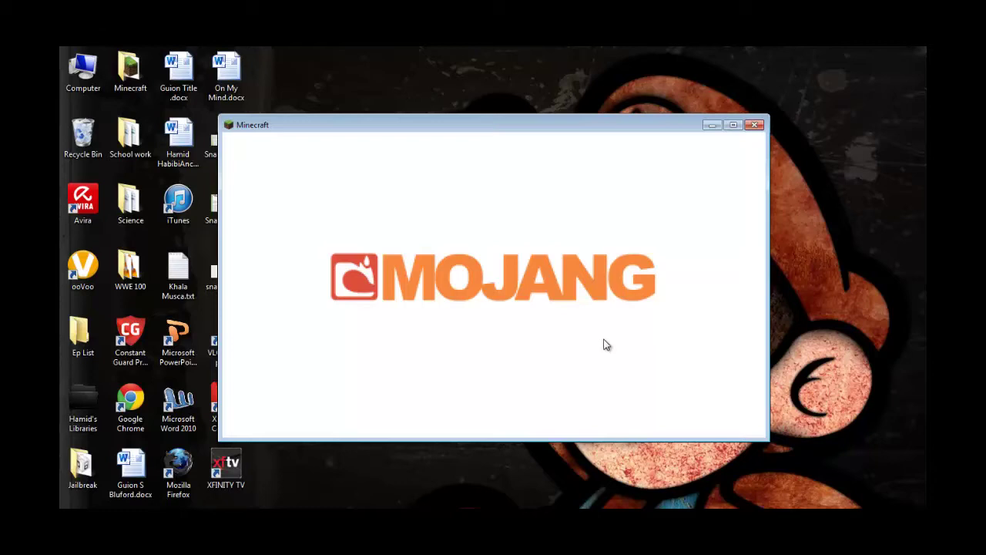
Point out the OptiFine folder on the desktop and close the Minecraft game window.
{"action": "left_click_drag", "start_coordinate": [696, 127], "coordinate": [675, 265]}
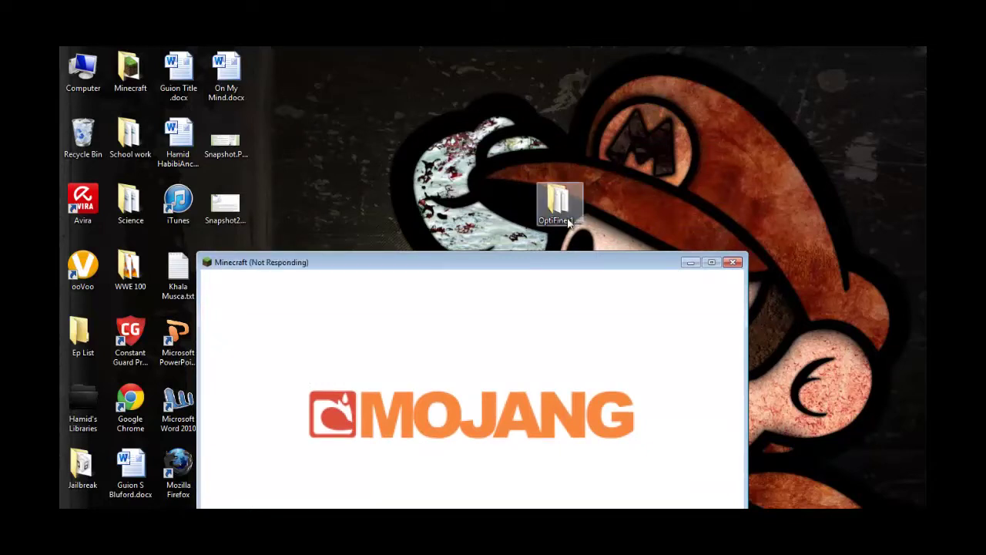
{"action": "left_click", "coordinate": [559, 218]}
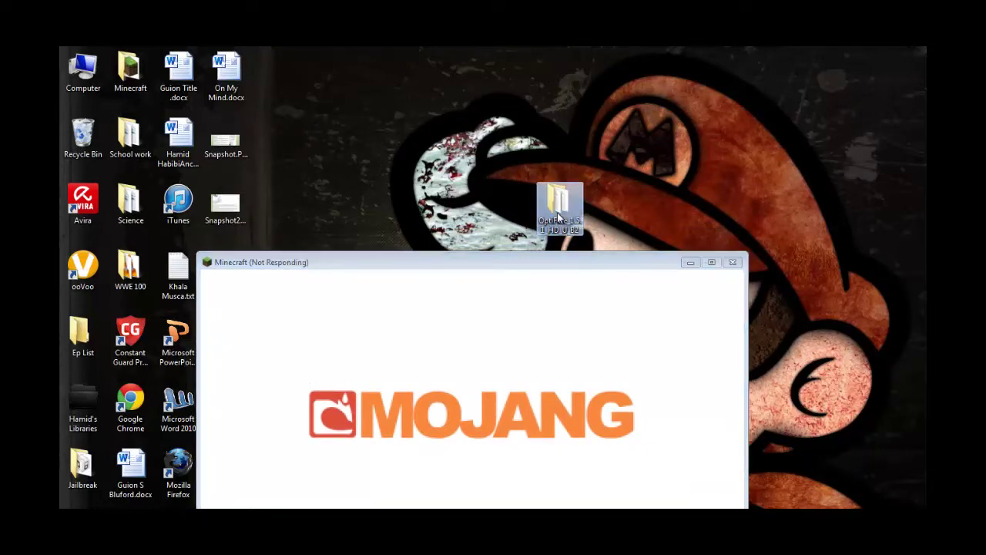
{"action": "left_click_drag", "start_coordinate": [578, 256], "coordinate": [579, 101]}
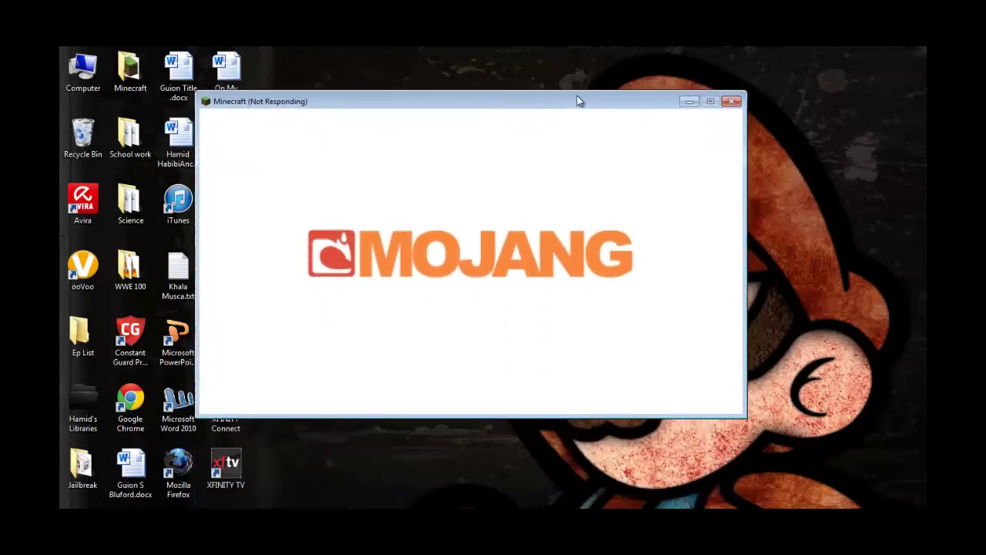
{"action": "left_click", "coordinate": [733, 105]}
{"action": "left_click", "coordinate": [444, 269]}
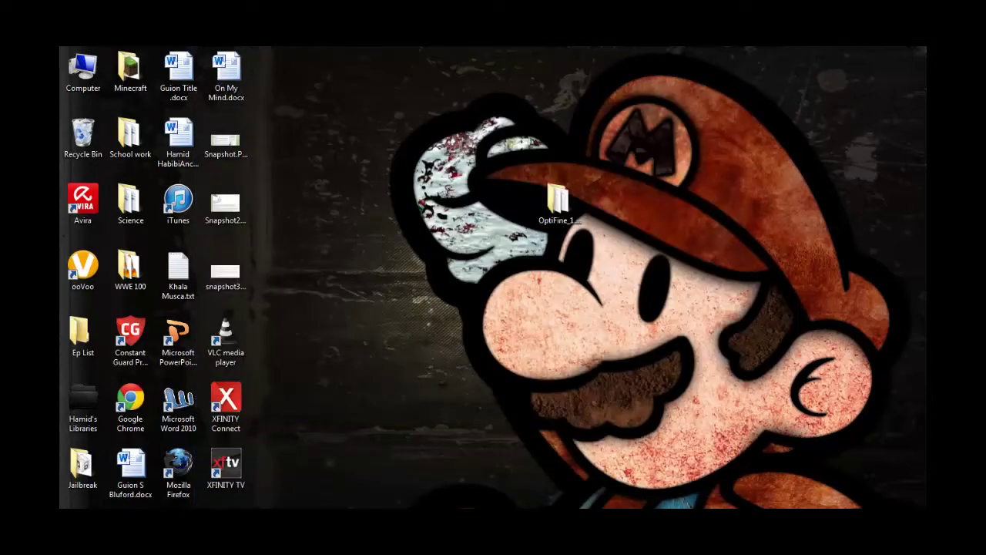
Open the %APPDATA% location from a system search and go to the bin folder inside .minecraft.
{"action": "key", "text": "super"}
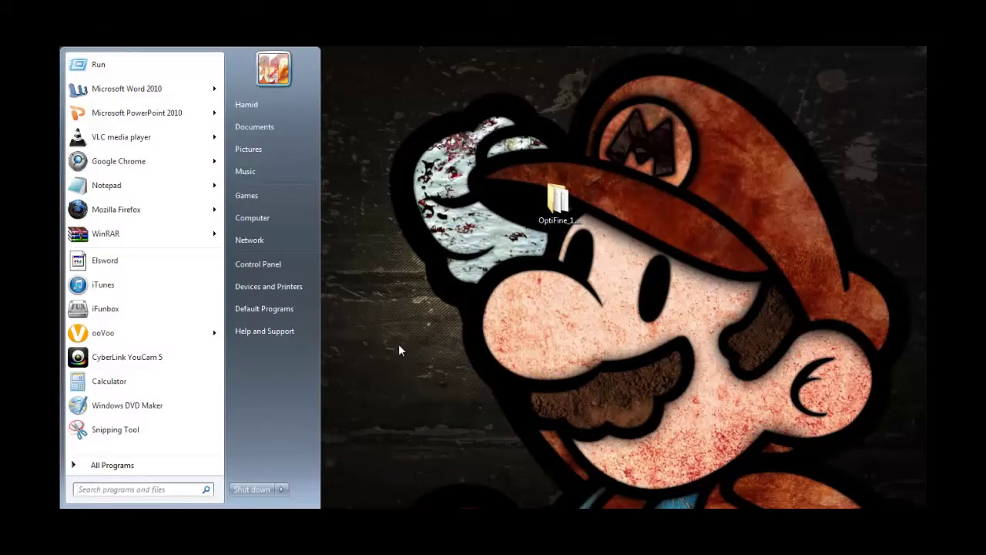
{"action": "type", "text": "%"}
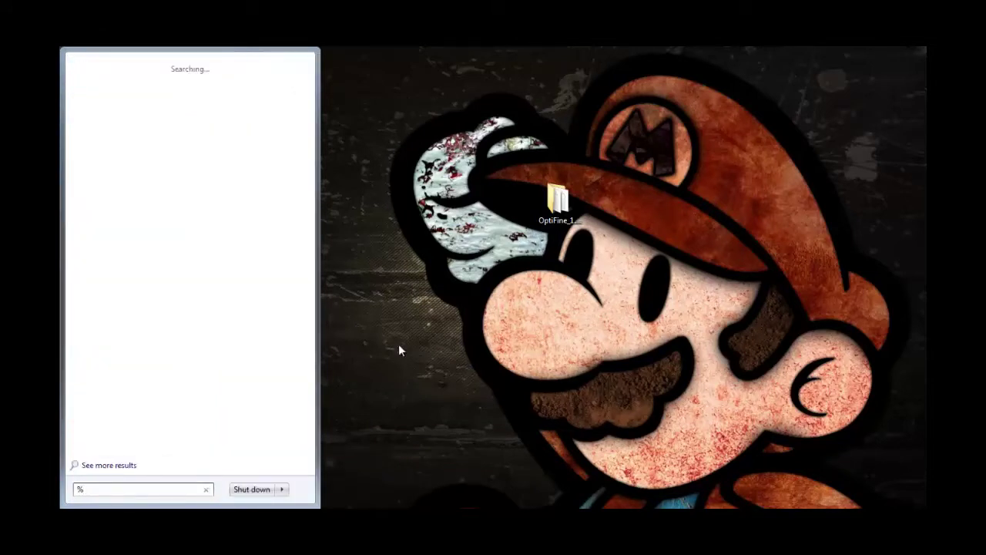
{"action": "type", "text": "APPDATA%"}
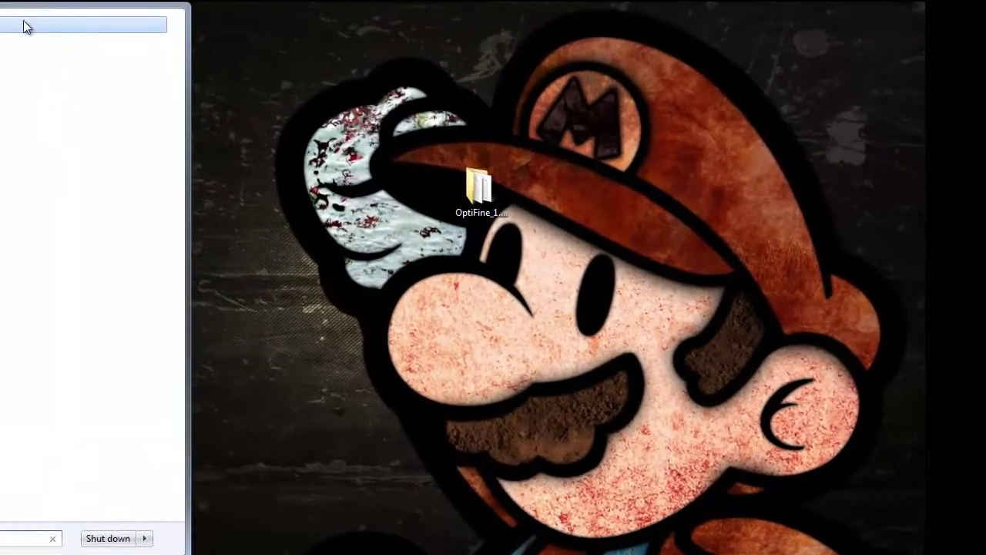
{"action": "left_click", "coordinate": [155, 59]}
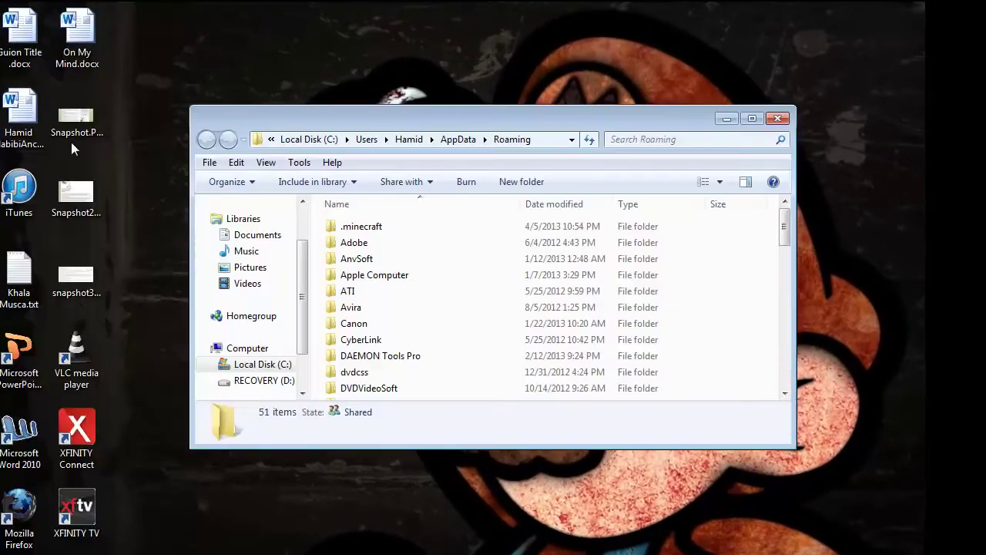
{"action": "double_click", "coordinate": [370, 228]}
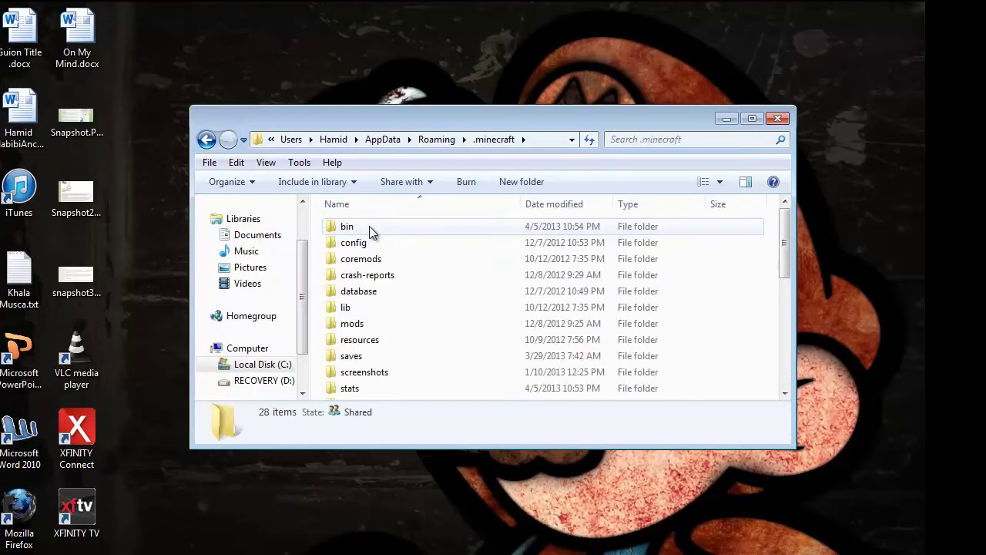
{"action": "double_click", "coordinate": [370, 226]}
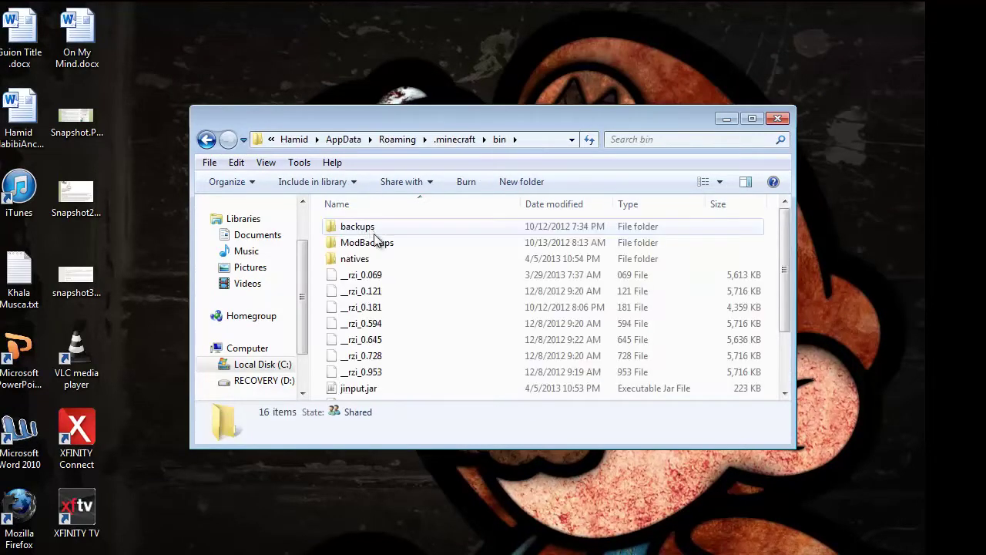
Open minecraft.jar from the bin folder with WinRAR archiver, move the folder window aside and dismiss the purchase notice.
{"action": "left_click_drag", "start_coordinate": [786, 301], "coordinate": [786, 362]}
{"action": "right_click", "coordinate": [582, 376]}
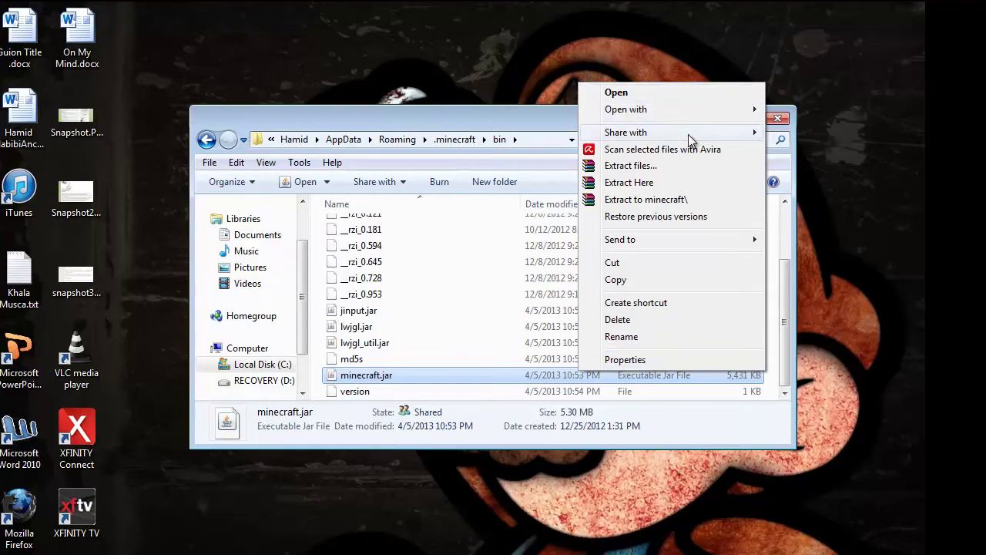
{"action": "mouse_move", "coordinate": [684, 117]}
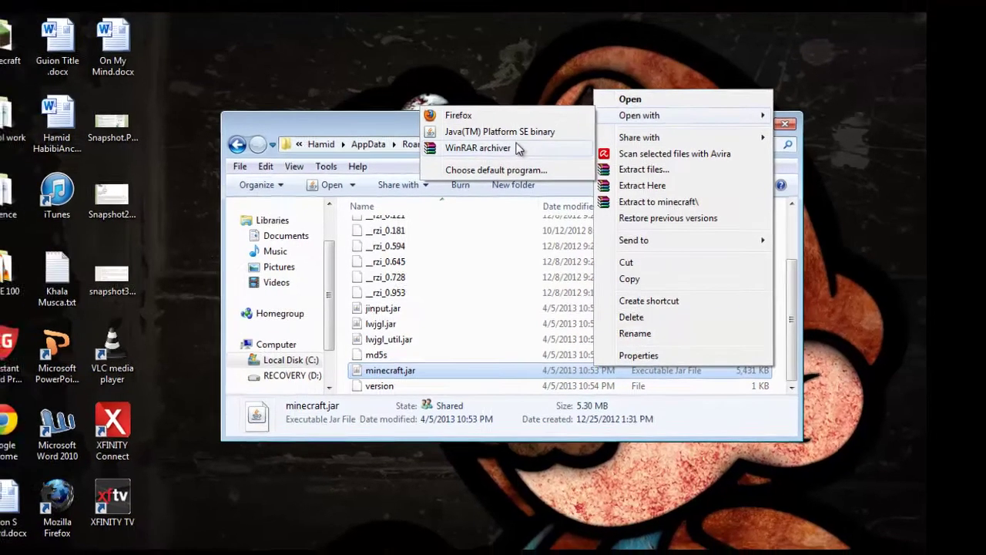
{"action": "left_click", "coordinate": [457, 144]}
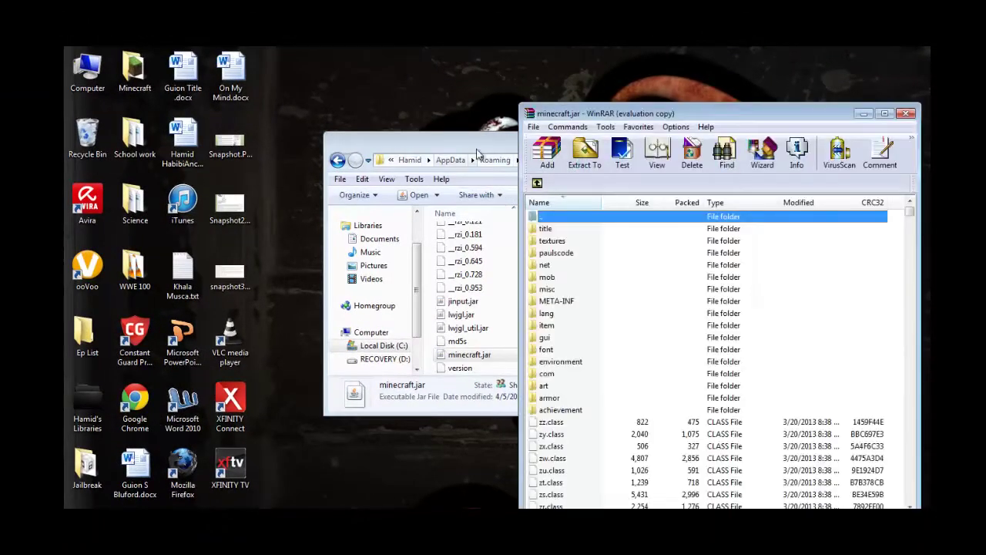
{"action": "left_click_drag", "start_coordinate": [477, 143], "coordinate": [185, 249]}
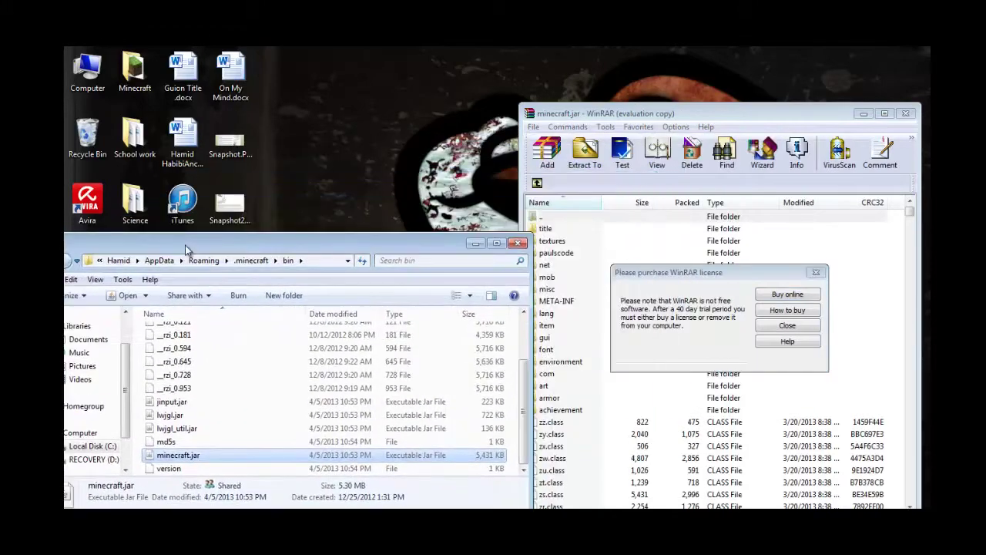
{"action": "left_click", "coordinate": [793, 329]}
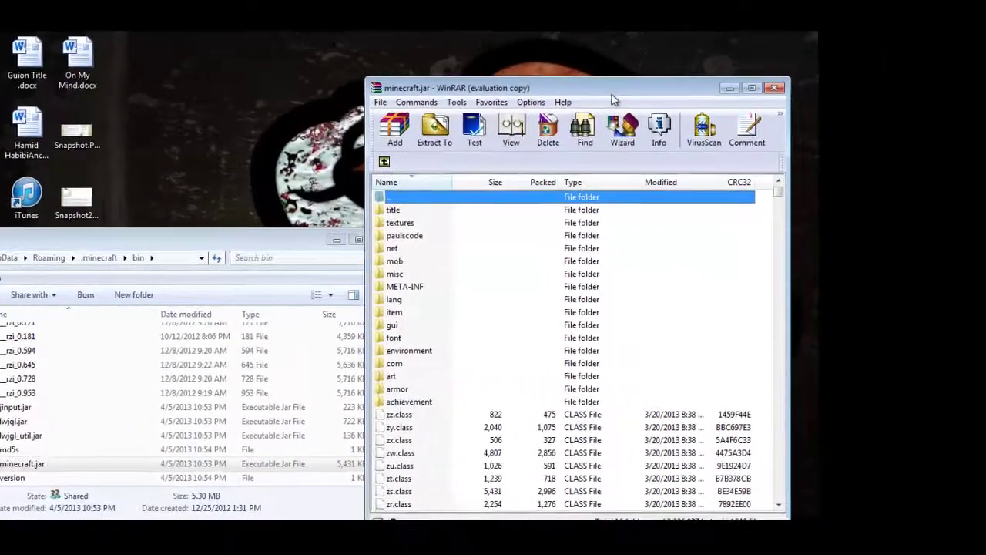
Delete the META-INF folder from the minecraft.jar archive and confirm the deletion.
{"action": "left_click_drag", "start_coordinate": [612, 94], "coordinate": [558, 68]}
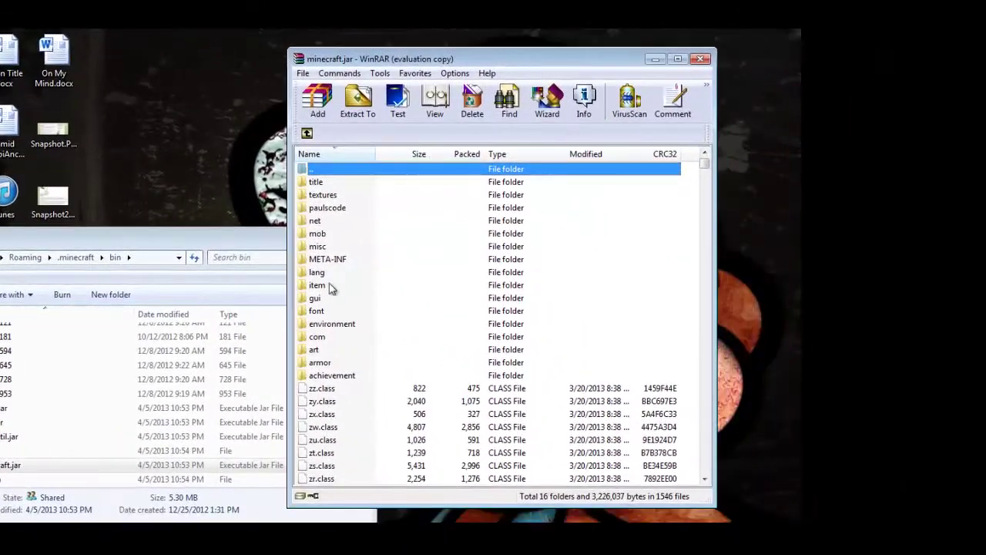
{"action": "left_click", "coordinate": [323, 260]}
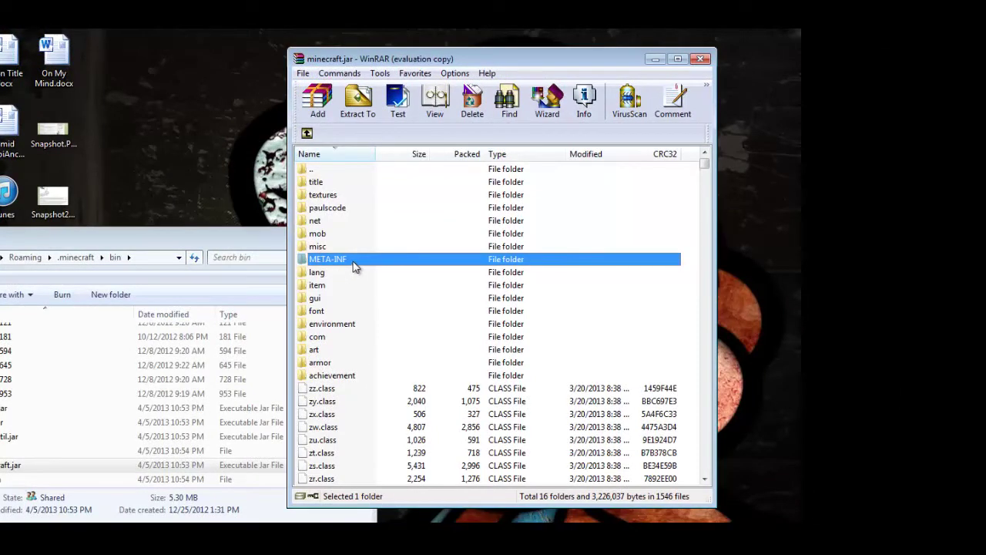
{"action": "right_click", "coordinate": [354, 265]}
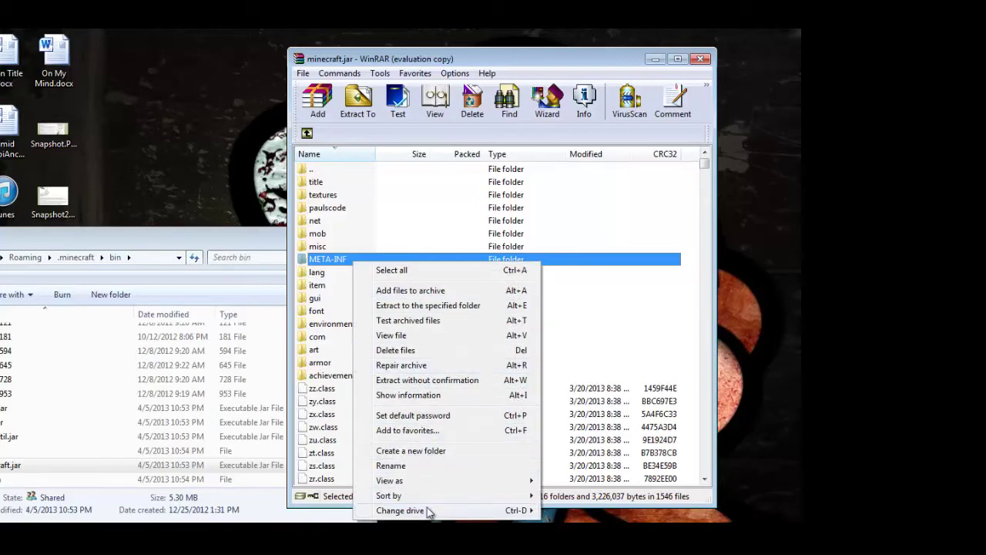
{"action": "left_click", "coordinate": [430, 353]}
{"action": "left_click", "coordinate": [353, 328]}
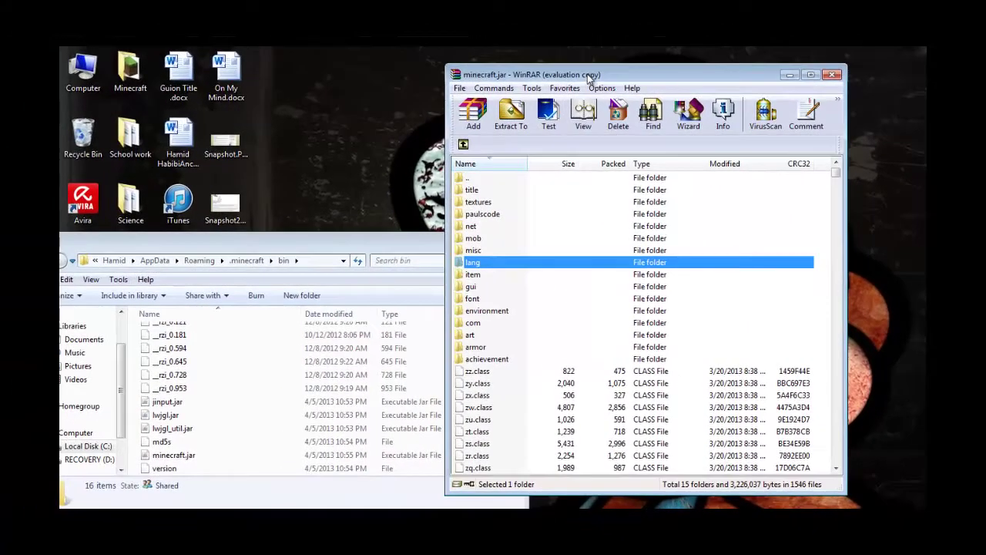
Open the OptiFine_1.5.1_HD_U_B2 folder from the desktop and arrange it side by side with the minecraft.jar archive window.
{"action": "left_click_drag", "start_coordinate": [436, 59], "coordinate": [105, 71]}
{"action": "left_click_drag", "start_coordinate": [272, 85], "coordinate": [188, 47]}
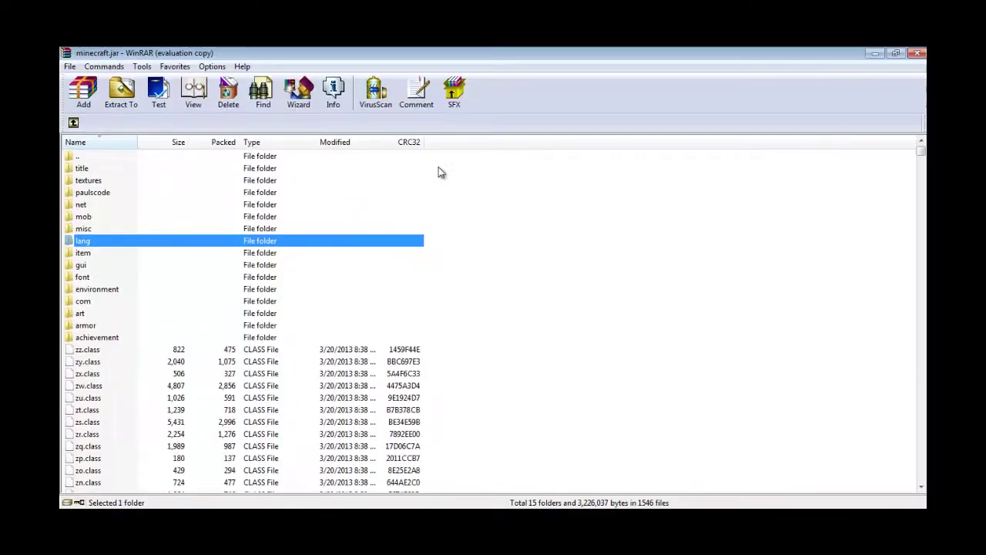
{"action": "double_click", "coordinate": [614, 54]}
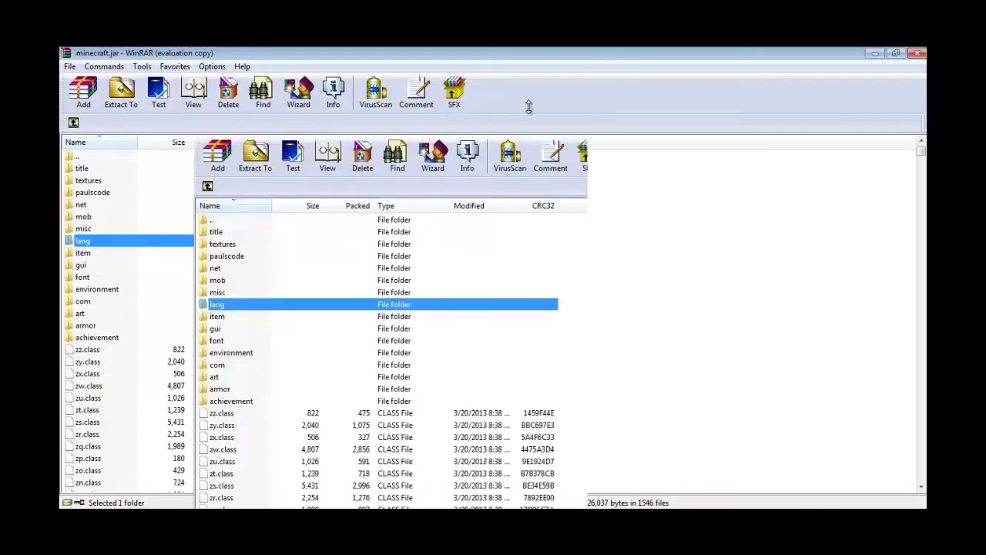
{"action": "left_click_drag", "start_coordinate": [505, 124], "coordinate": [454, 102]}
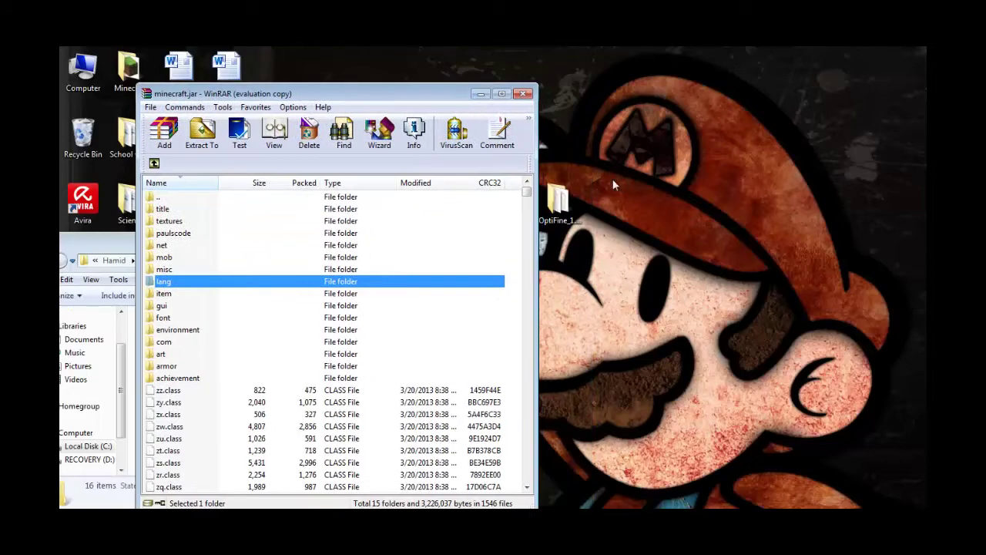
{"action": "double_click", "coordinate": [558, 201]}
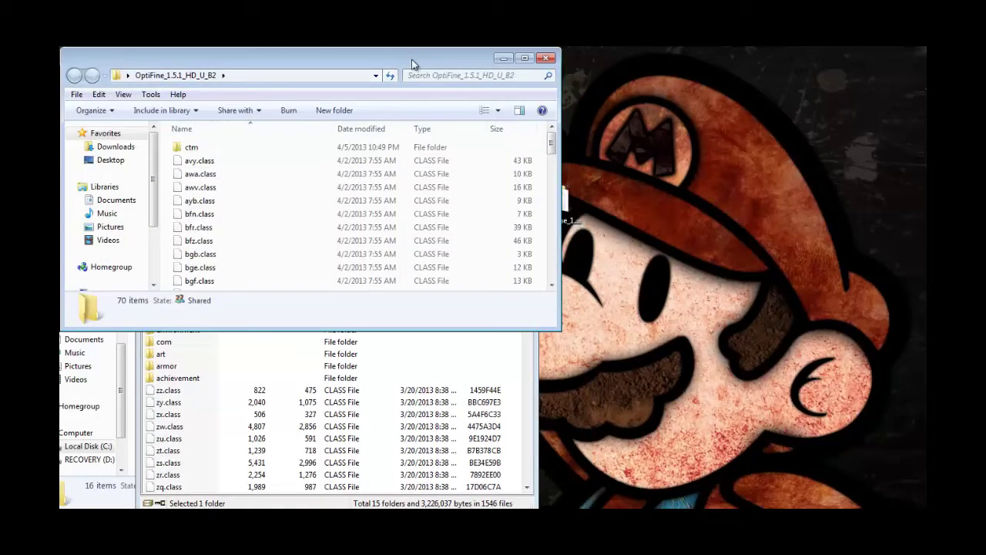
{"action": "left_click_drag", "start_coordinate": [411, 59], "coordinate": [926, 66]}
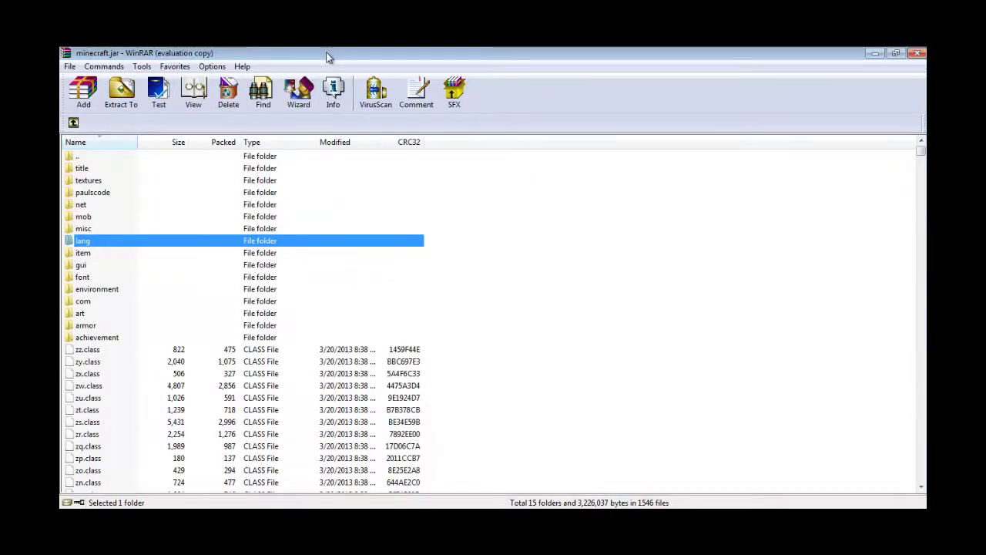
{"action": "left_click_drag", "start_coordinate": [326, 51], "coordinate": [2, 56]}
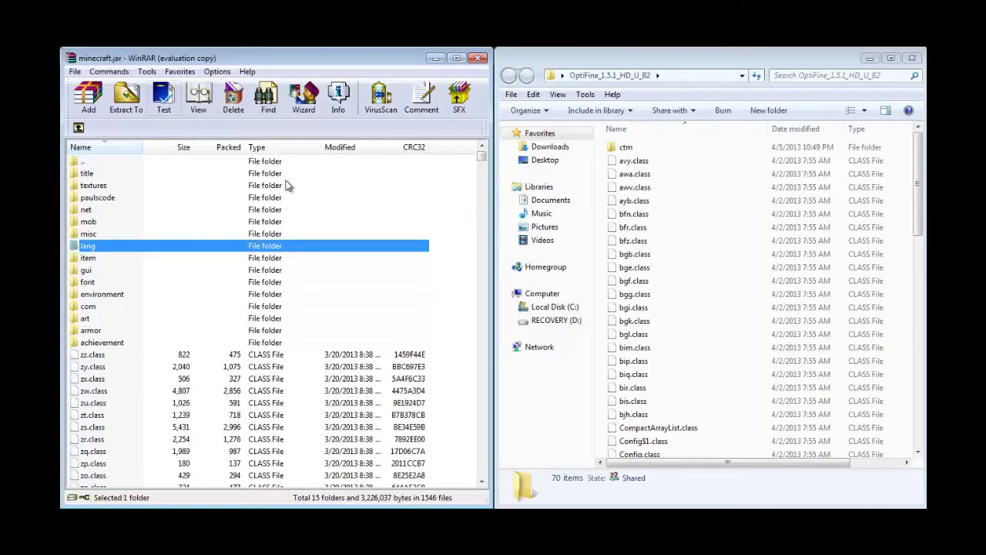
Select all files in the OptiFine folder and add them to the minecraft.jar archive with the Add and replace files mode.
{"action": "left_click", "coordinate": [598, 145]}
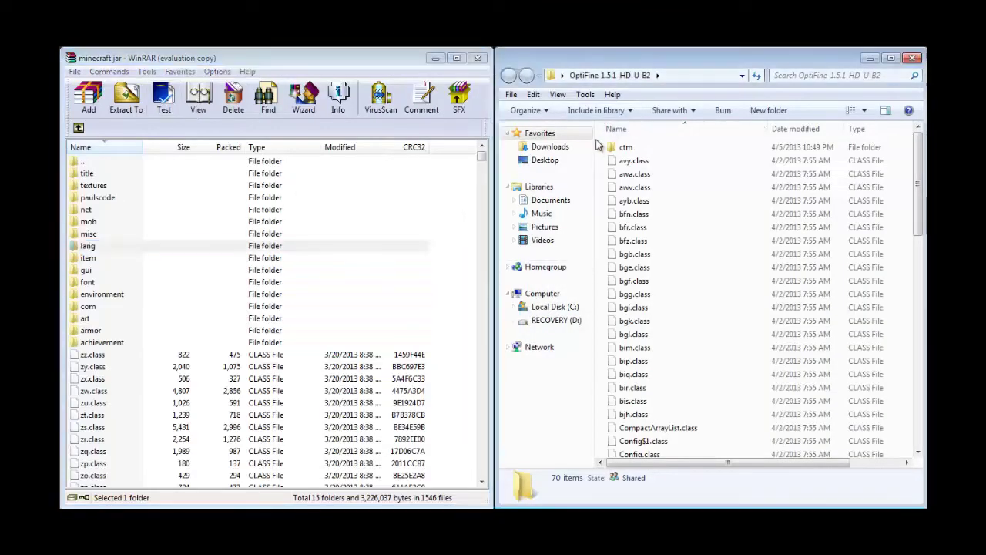
{"action": "left_click_drag", "start_coordinate": [601, 144], "coordinate": [92, 404]}
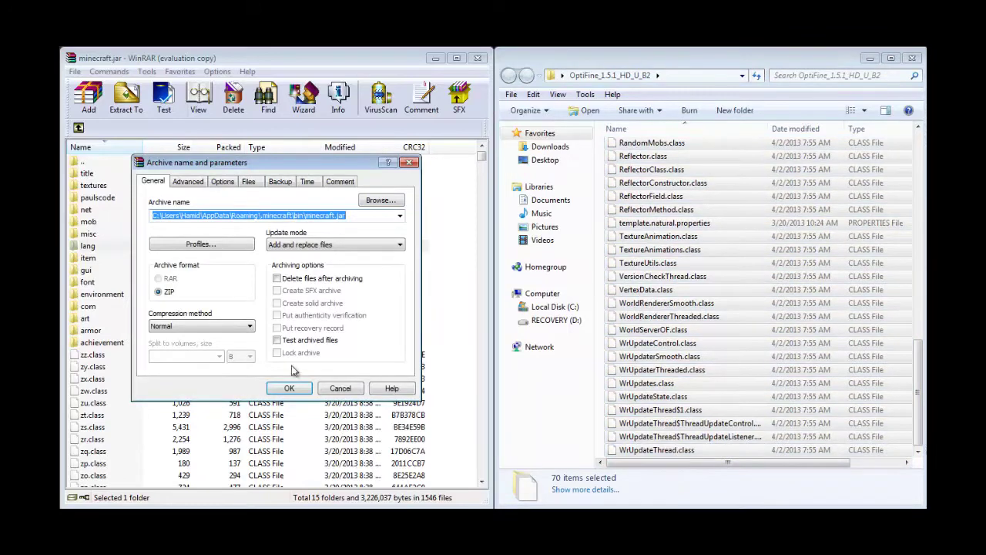
{"action": "left_click", "coordinate": [311, 391]}
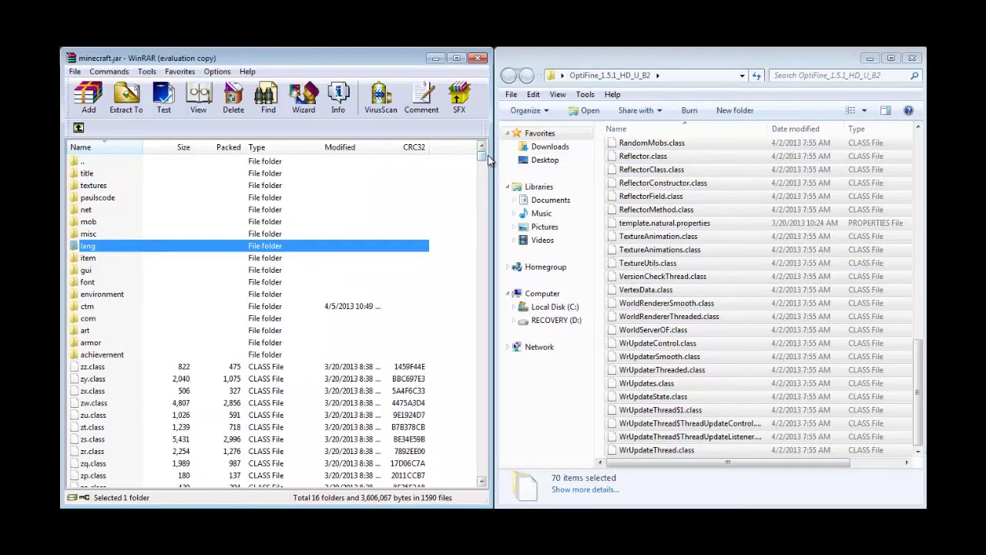
Look through the contents of the minecraft.jar archive and the files in its lang folder.
{"action": "mouse_move", "coordinate": [482, 158]}
{"action": "left_mouse_down"}
{"action": "mouse_move", "coordinate": [480, 498]}
{"action": "mouse_move", "coordinate": [498, 157]}
{"action": "left_mouse_up"}
{"action": "double_click", "coordinate": [265, 250]}
{"action": "left_click_drag", "start_coordinate": [477, 208], "coordinate": [497, 472]}
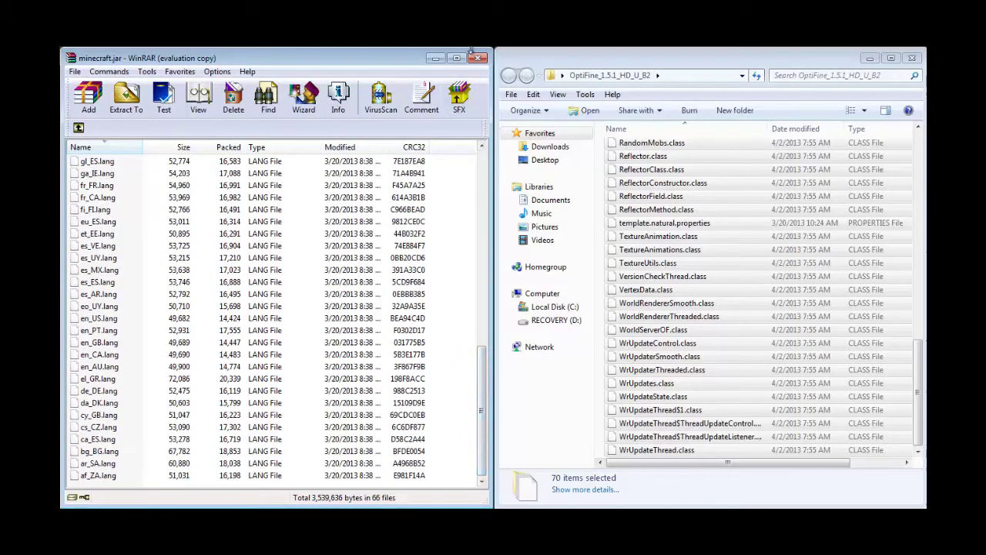
Close the minecraft.jar archive, the OptiFine folder and the bin folder.
{"action": "left_click", "coordinate": [478, 59]}
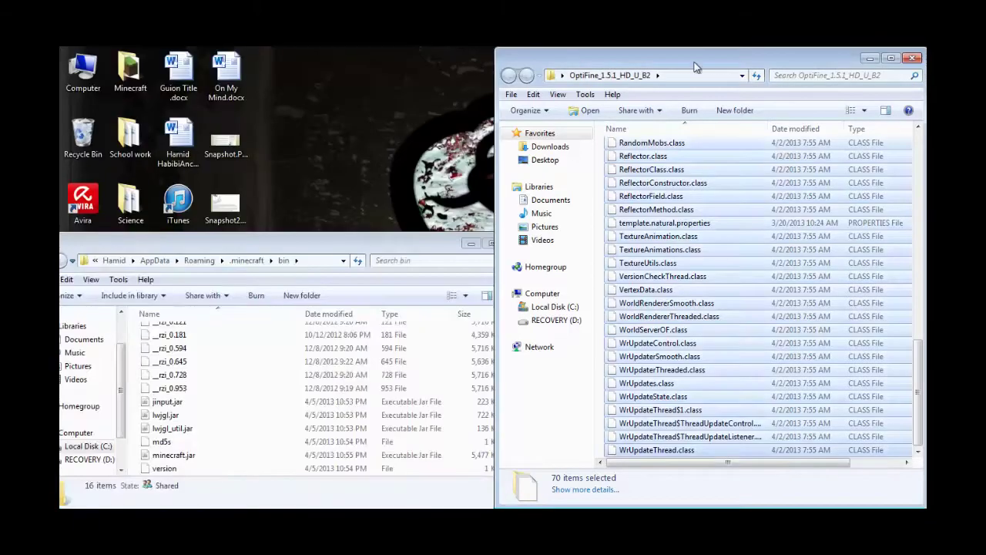
{"action": "left_click", "coordinate": [912, 57]}
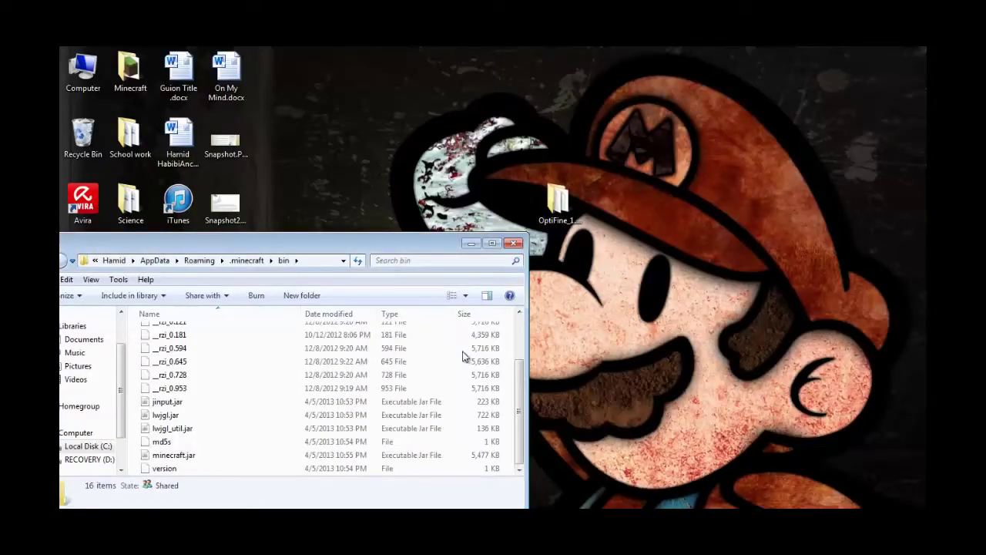
{"action": "left_click", "coordinate": [513, 243]}
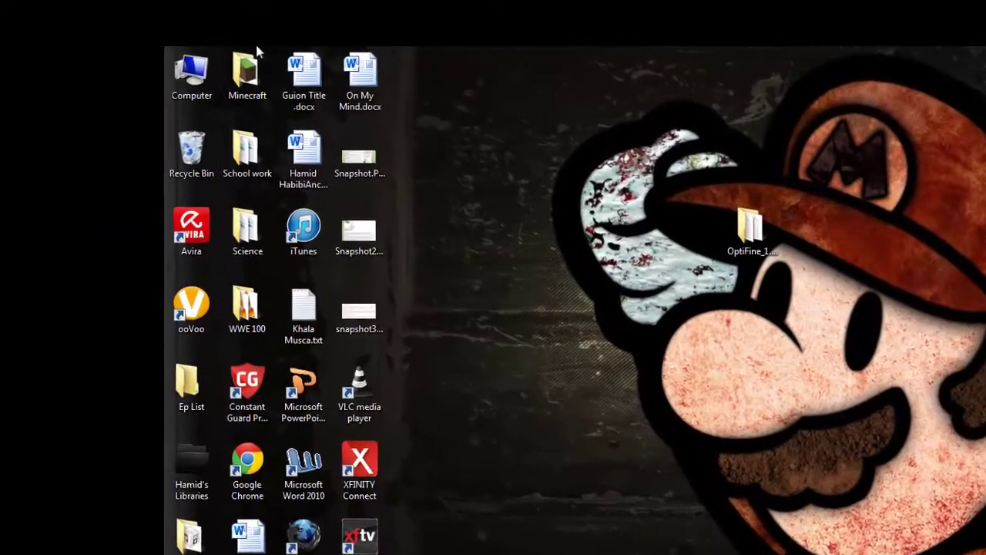
Start Minecraft.exe from the desktop's Minecraft folder, close the folder, log in with the remembered account and maximize the game.
{"action": "double_click", "coordinate": [246, 71]}
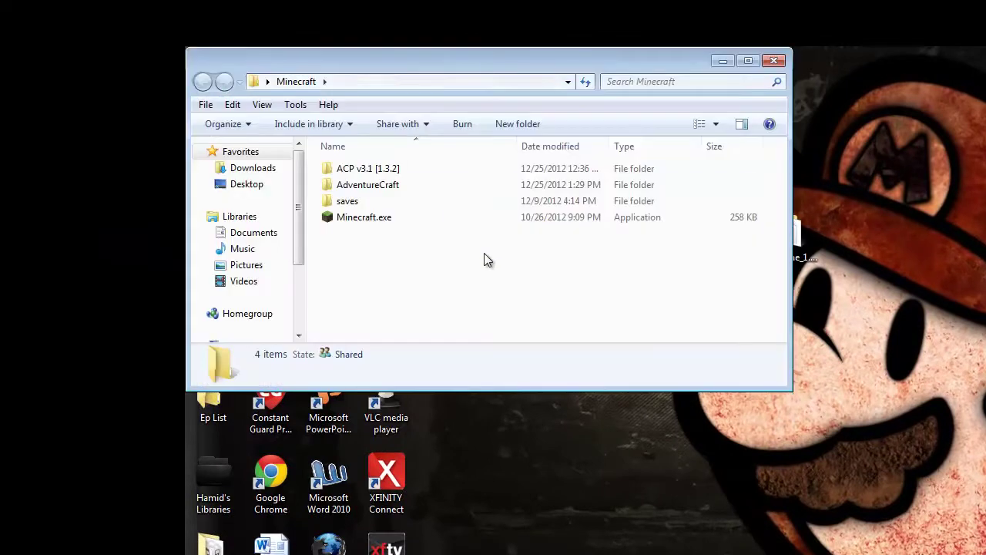
{"action": "left_click", "coordinate": [392, 218]}
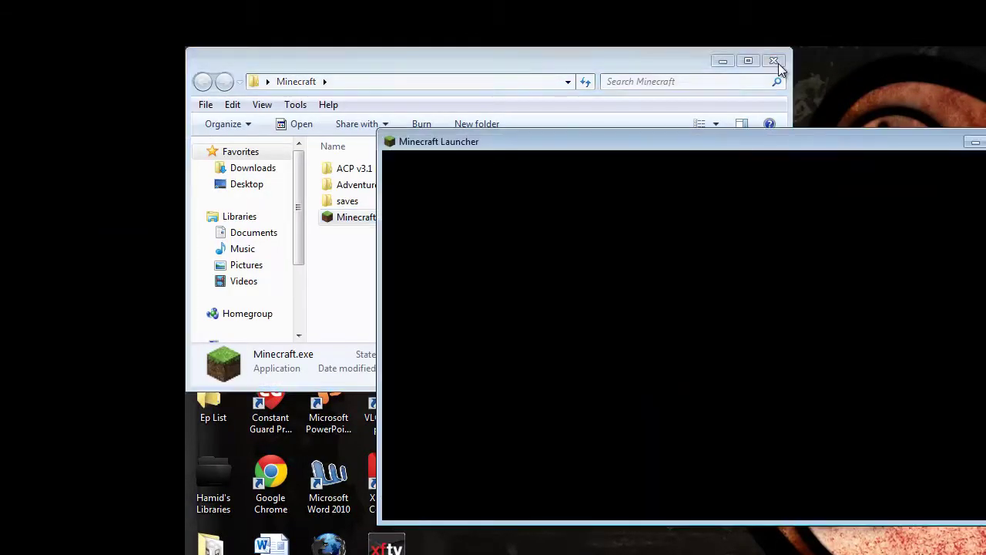
{"action": "left_click", "coordinate": [775, 62]}
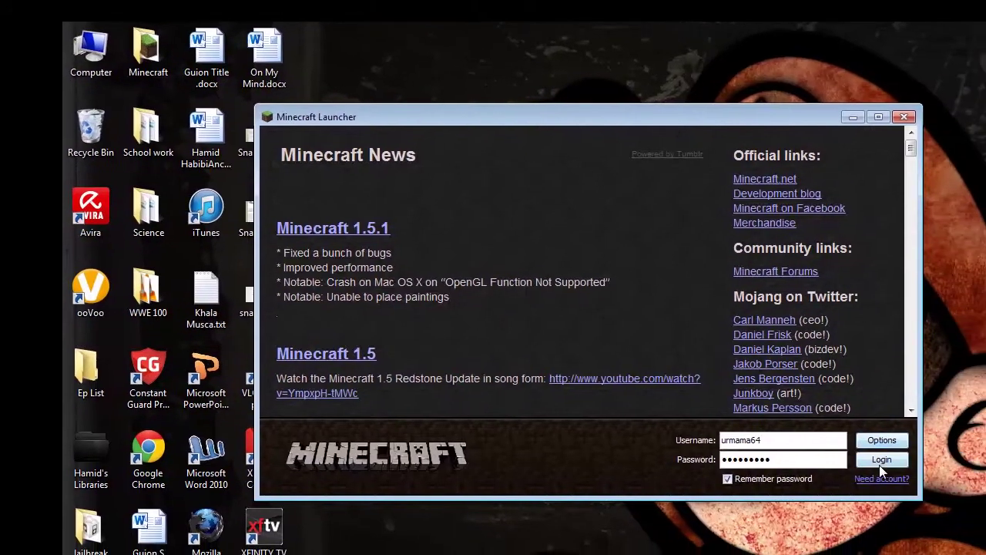
{"action": "left_click", "coordinate": [983, 484]}
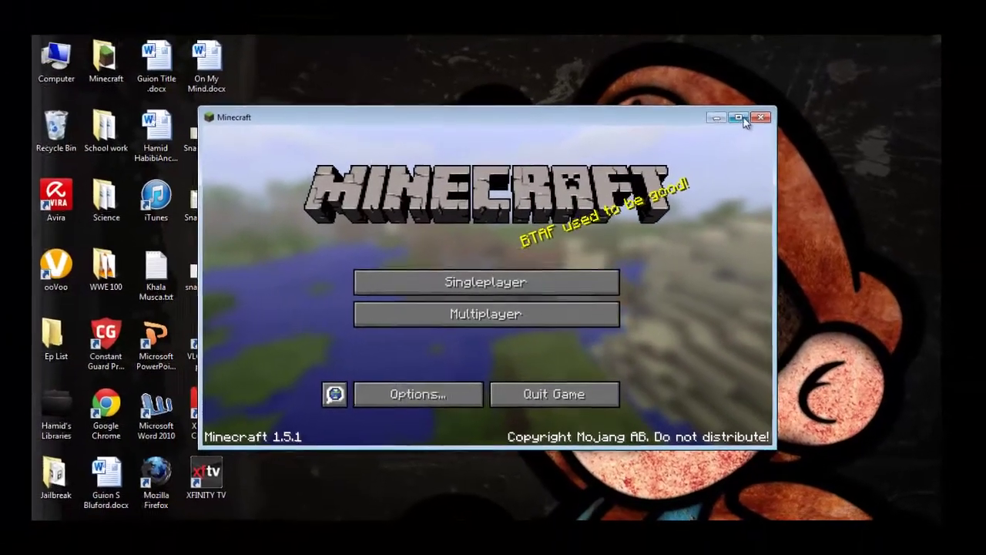
{"action": "left_click", "coordinate": [741, 118]}
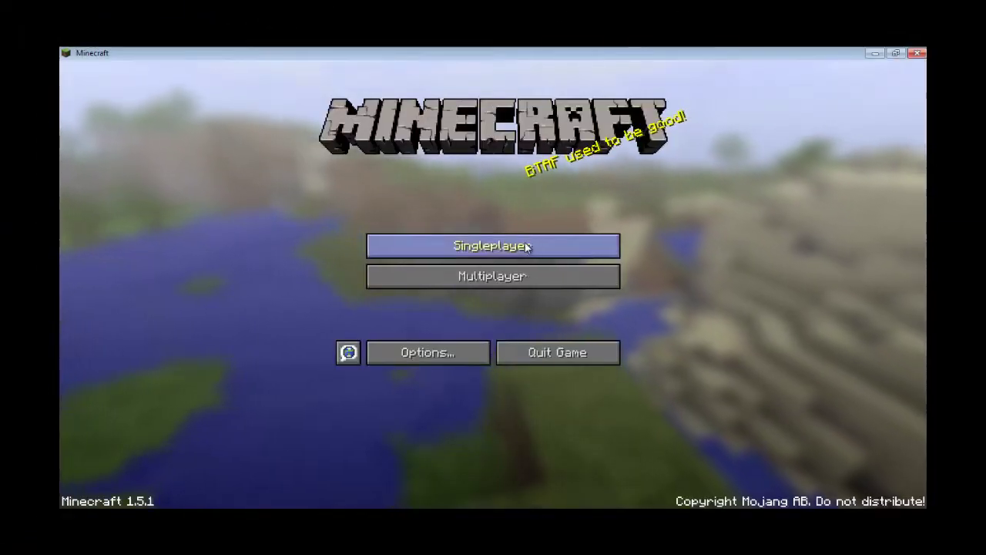
View the multiplayer server list, return to the title screen and load a saved singleplayer world.
{"action": "left_click", "coordinate": [479, 276]}
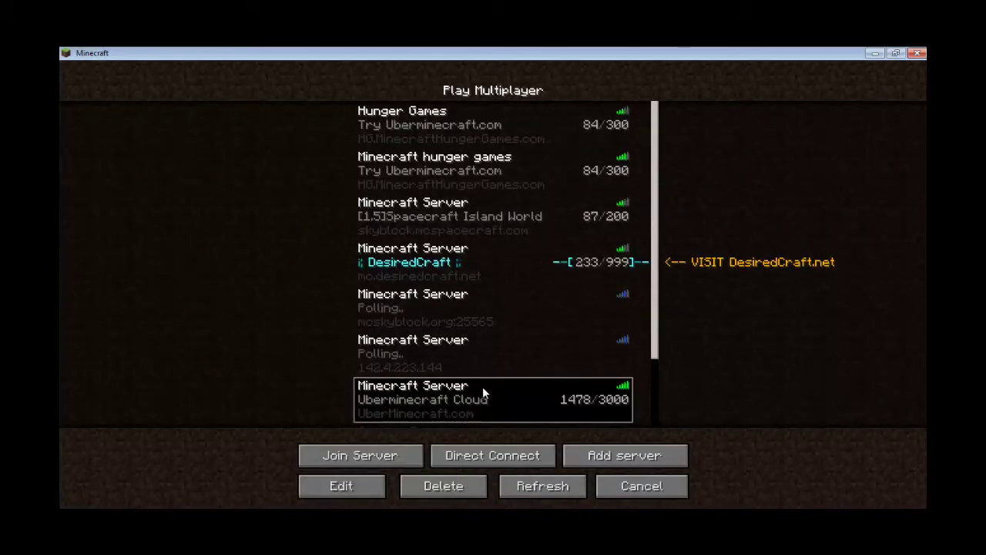
{"action": "left_click", "coordinate": [626, 485]}
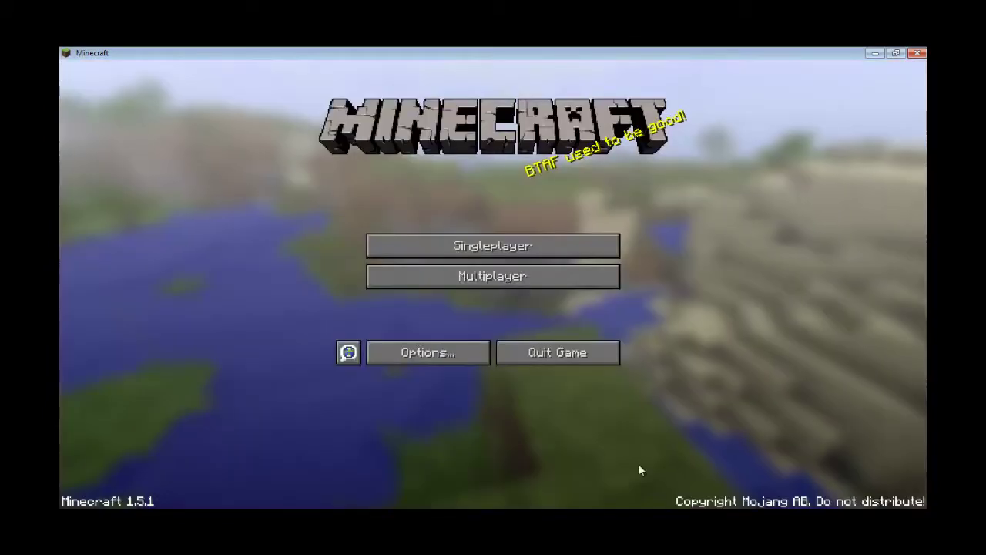
{"action": "left_click", "coordinate": [487, 245]}
{"action": "double_click", "coordinate": [391, 210]}
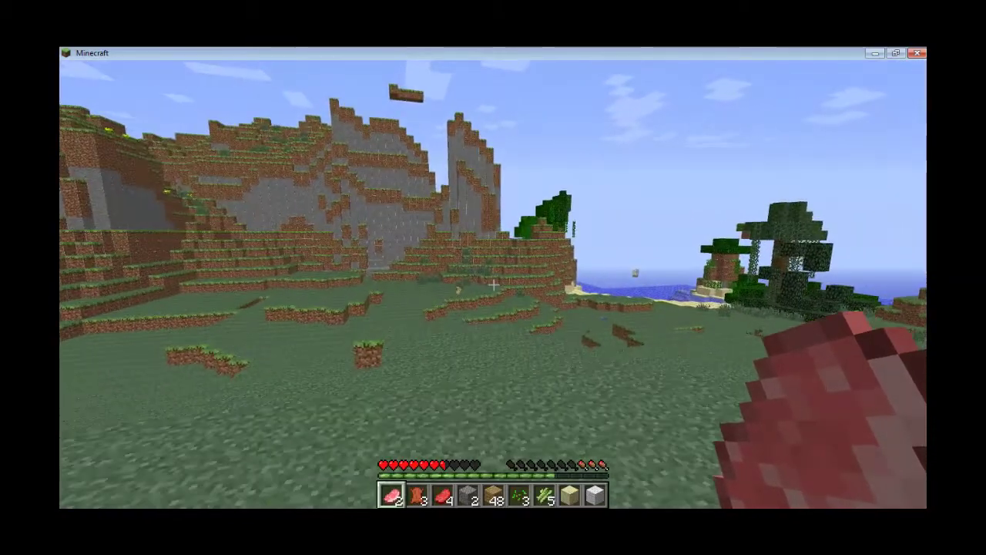
Walk across the hillside in the world and use up the raw porkchops in the first hotbar slot.
{"action": "key", "text": "w"}
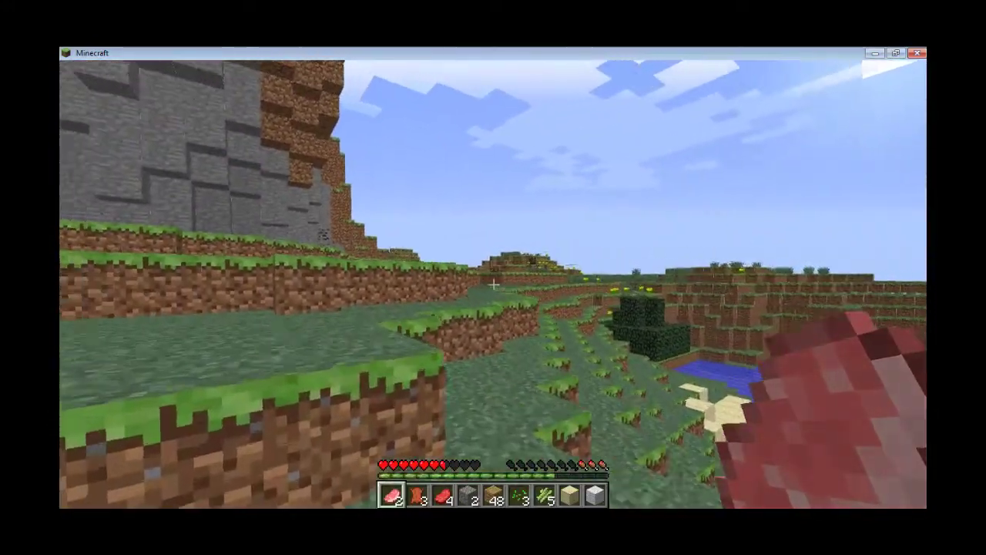
{"action": "key", "text": "w"}
{"action": "key", "text": "w"}
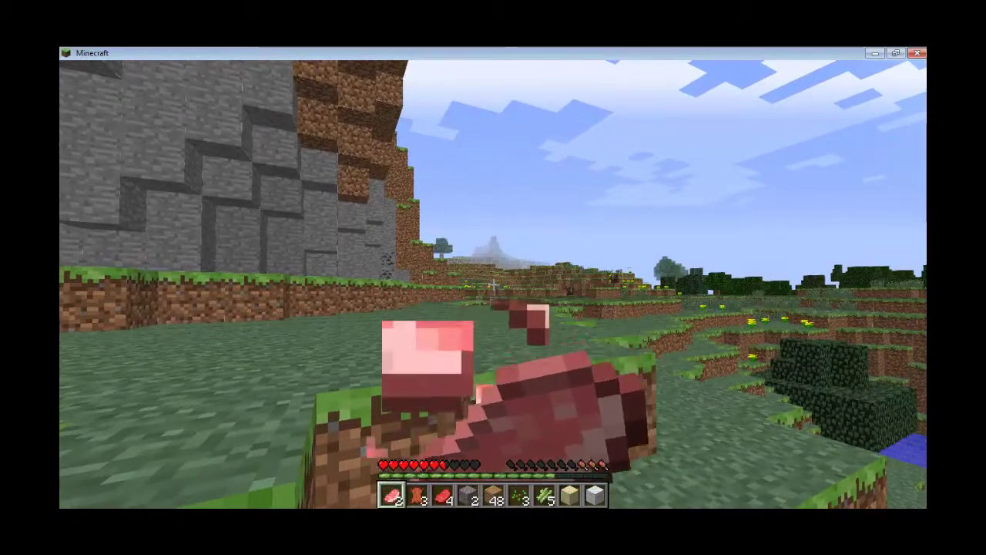
{"action": "key", "text": "w"}
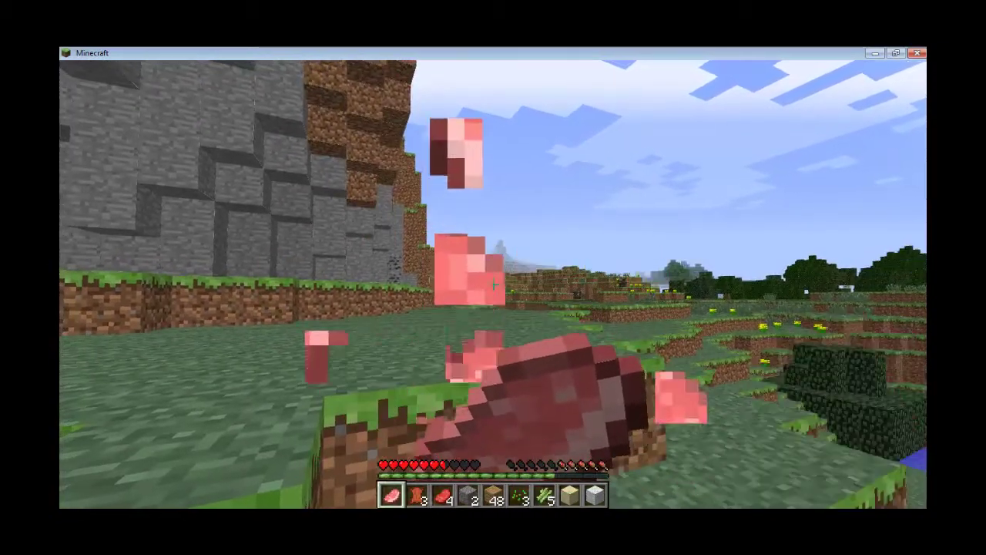
{"action": "key", "text": "e"}
{"action": "left_click", "coordinate": [496, 291]}
{"action": "left_click", "coordinate": [403, 370]}
{"action": "key", "text": "e"}
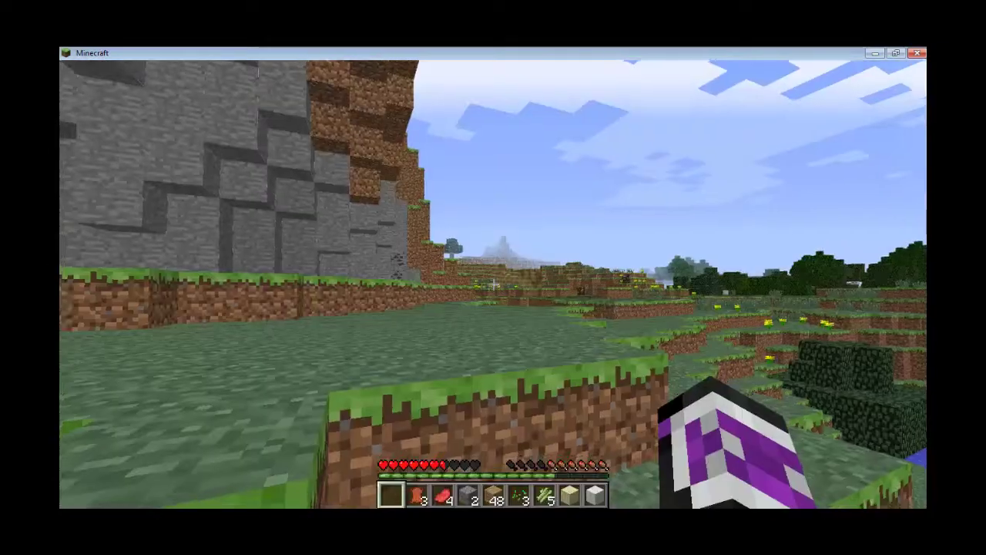
Walk past the stone cliff towards the lake to check how smoothly the game runs.
{"action": "key", "text": "w"}
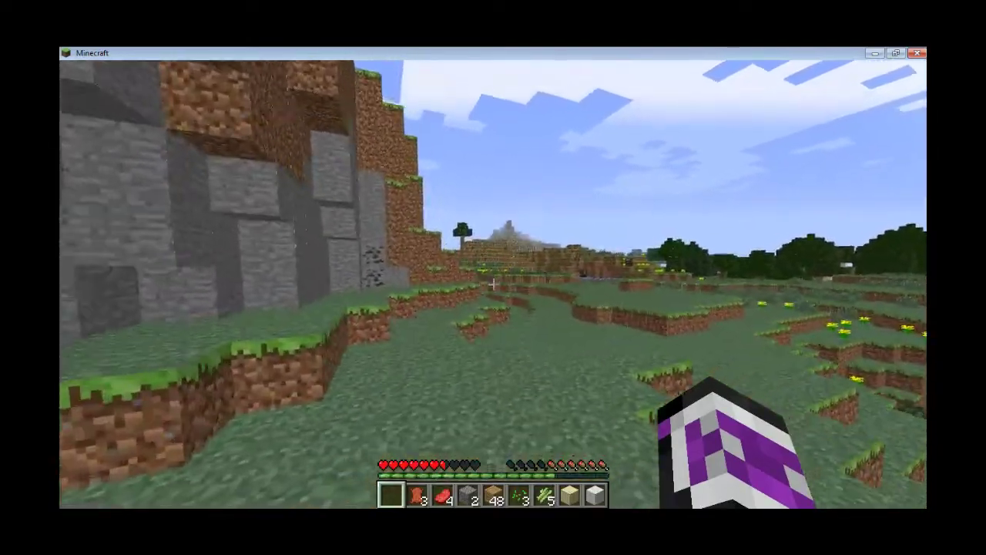
{"action": "key", "text": "w"}
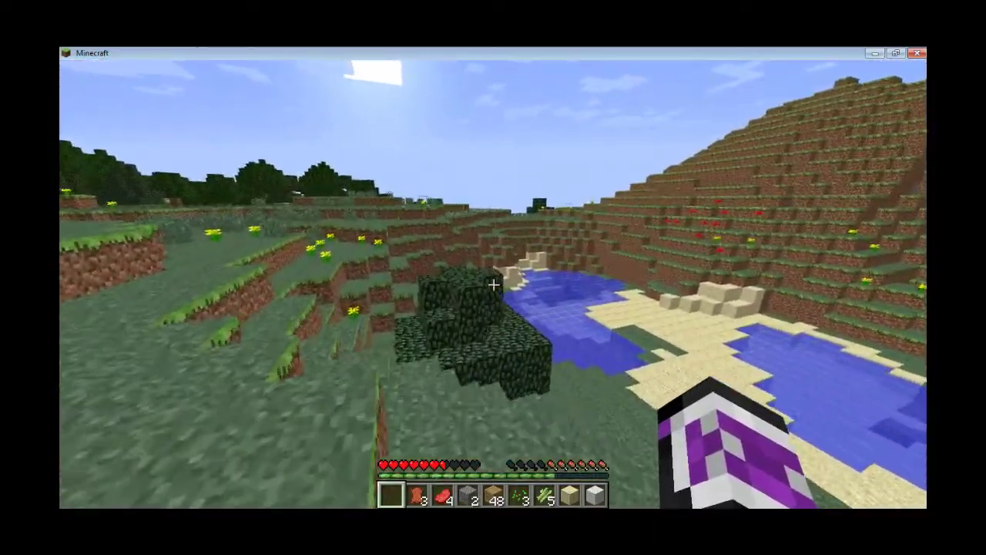
{"action": "key", "text": "w"}
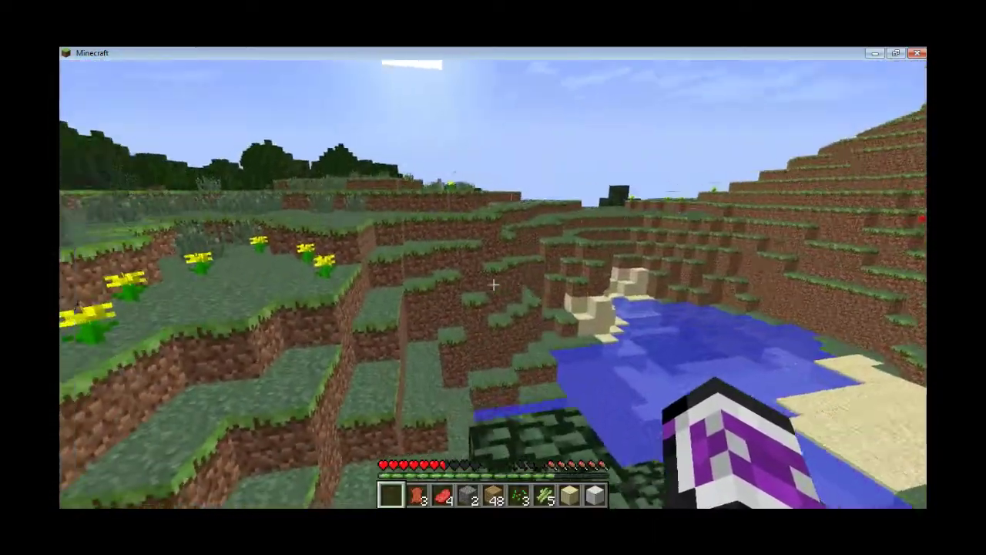
Open the video settings from the paused game, read the FPS Limit description and raise the Performance limit to its maximum.
{"action": "key", "text": "Escape"}
{"action": "left_click", "coordinate": [467, 294]}
{"action": "left_click", "coordinate": [468, 257]}
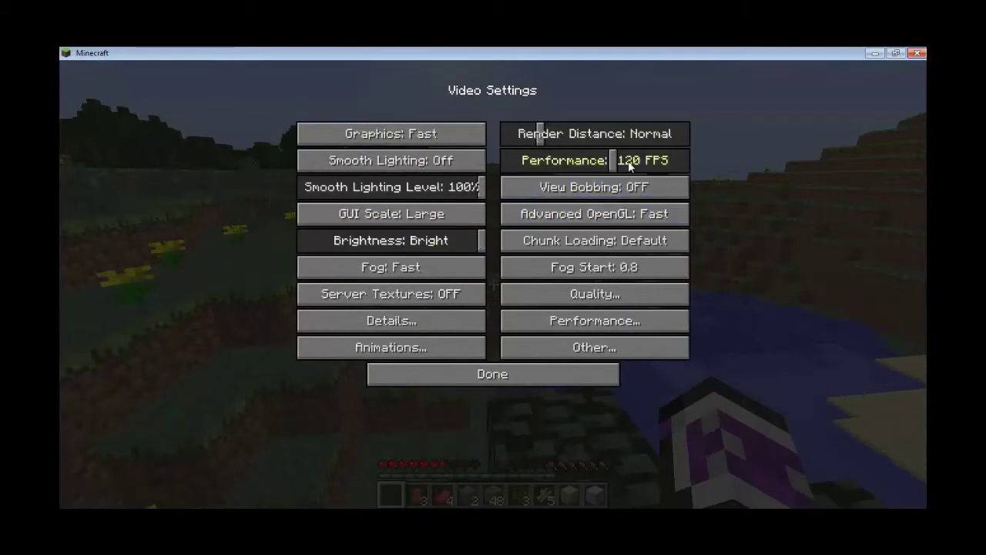
{"action": "mouse_move", "coordinate": [611, 169]}
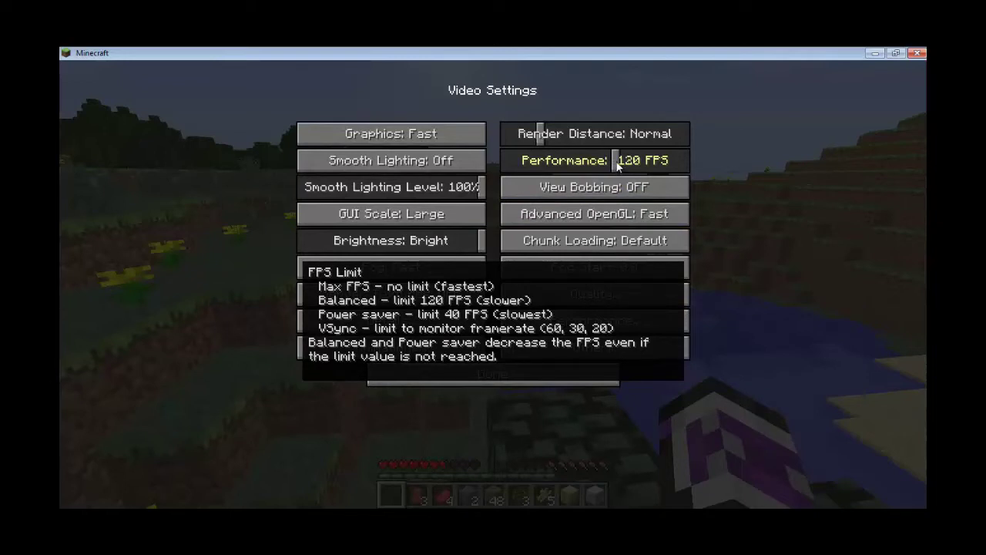
{"action": "left_click_drag", "start_coordinate": [616, 164], "coordinate": [380, 169]}
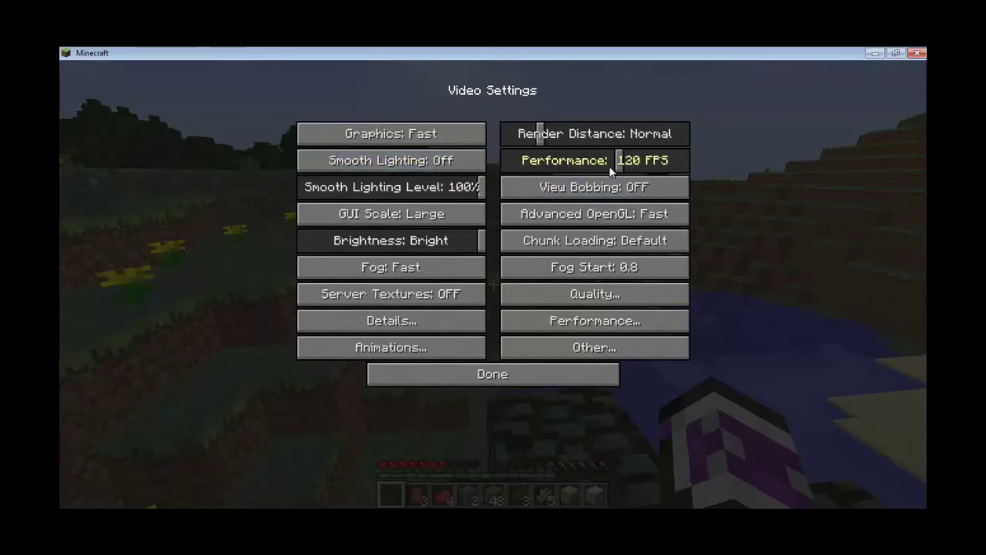
{"action": "left_click_drag", "start_coordinate": [607, 170], "coordinate": [616, 171]}
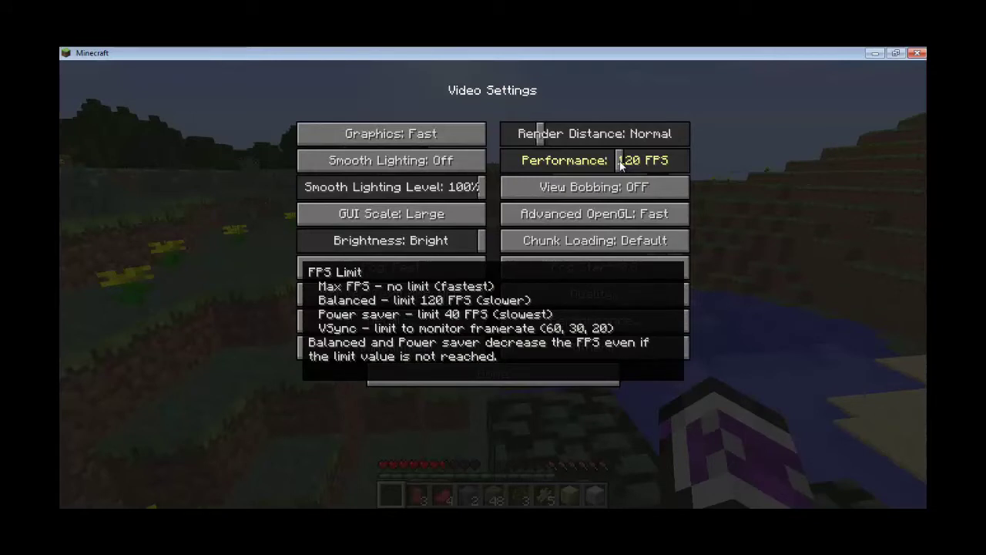
{"action": "left_click_drag", "start_coordinate": [621, 164], "coordinate": [699, 156]}
{"action": "left_click", "coordinate": [510, 373]}
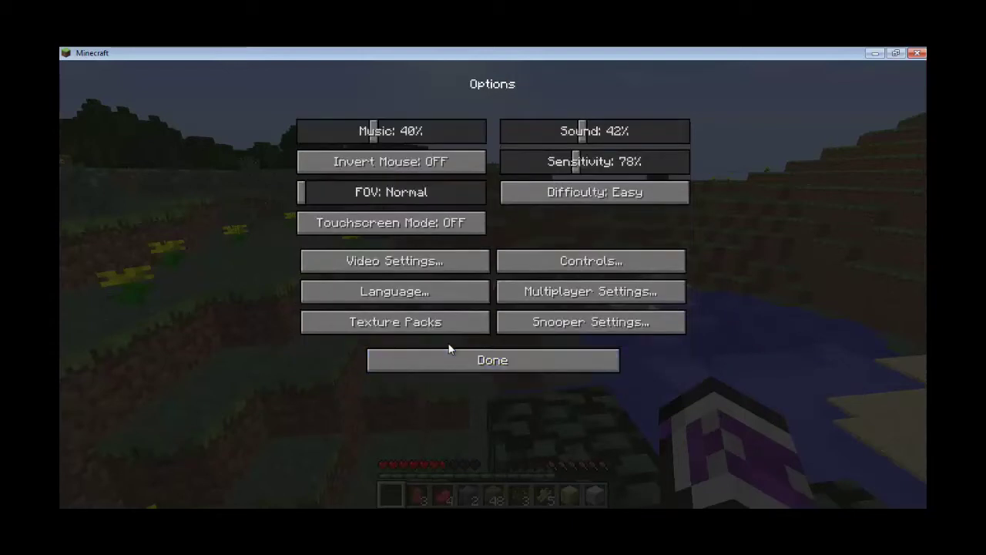
Leave the options, resume the game and walk across the grassy field to test the performance.
{"action": "left_click", "coordinate": [458, 352]}
{"action": "left_click", "coordinate": [495, 197]}
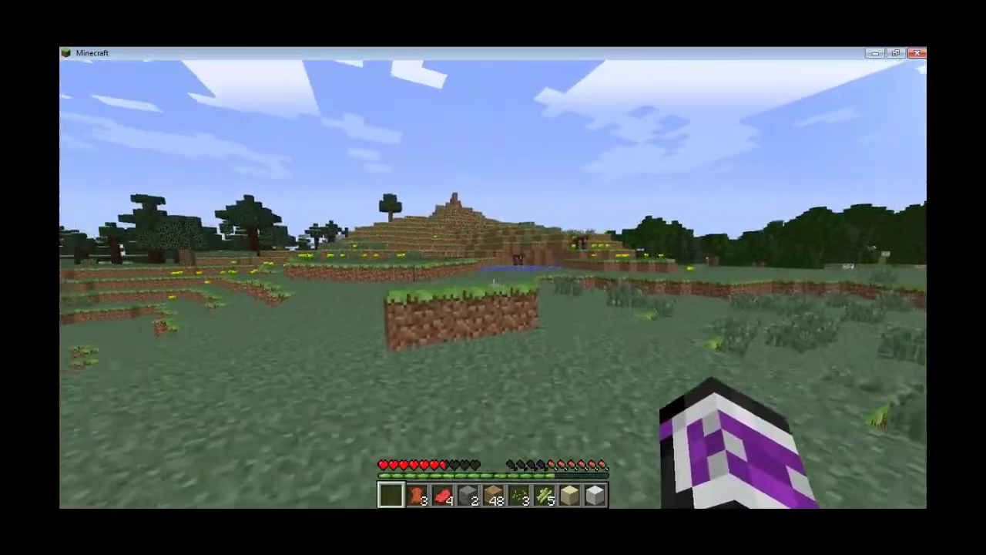
{"action": "key", "text": "w"}
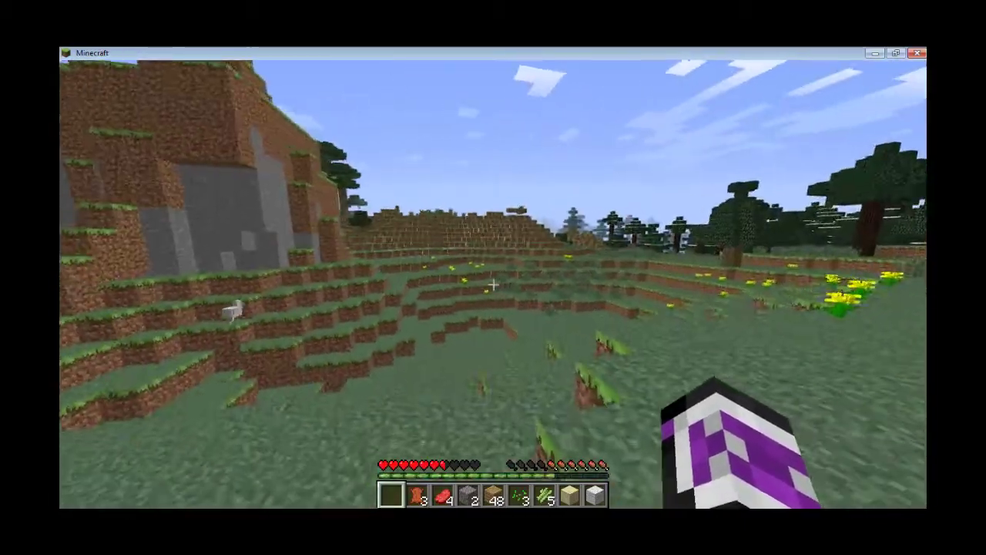
Walk across the grassy terraces and climb the hill to the edge overlooking the river to check how smoothly the game runs.
{"action": "key", "text": "w"}
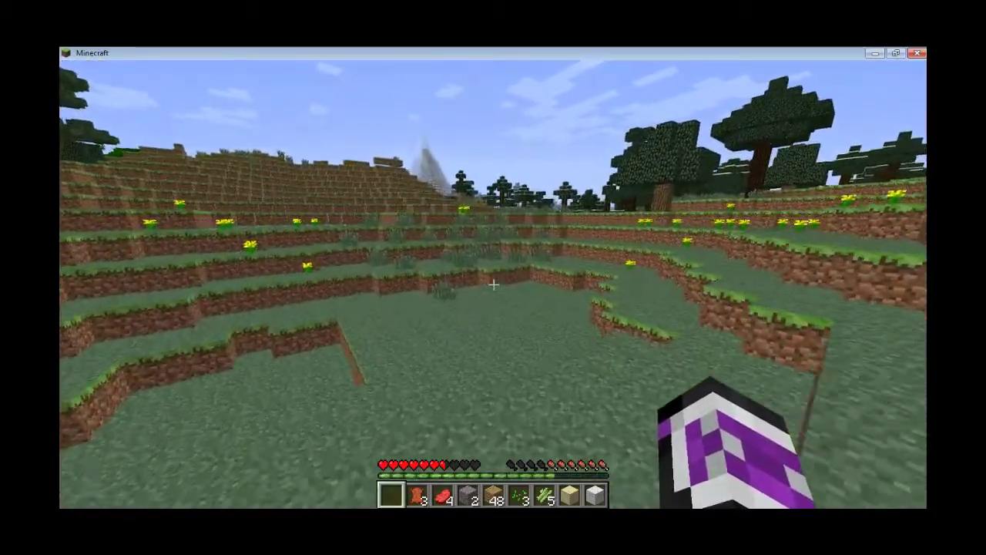
{"action": "key", "text": "w"}
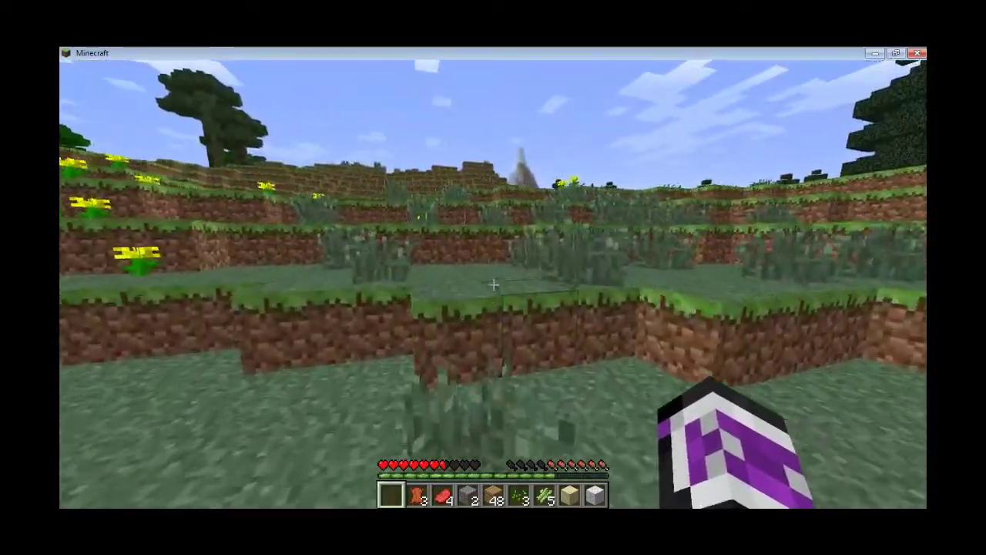
{"action": "key", "text": "w"}
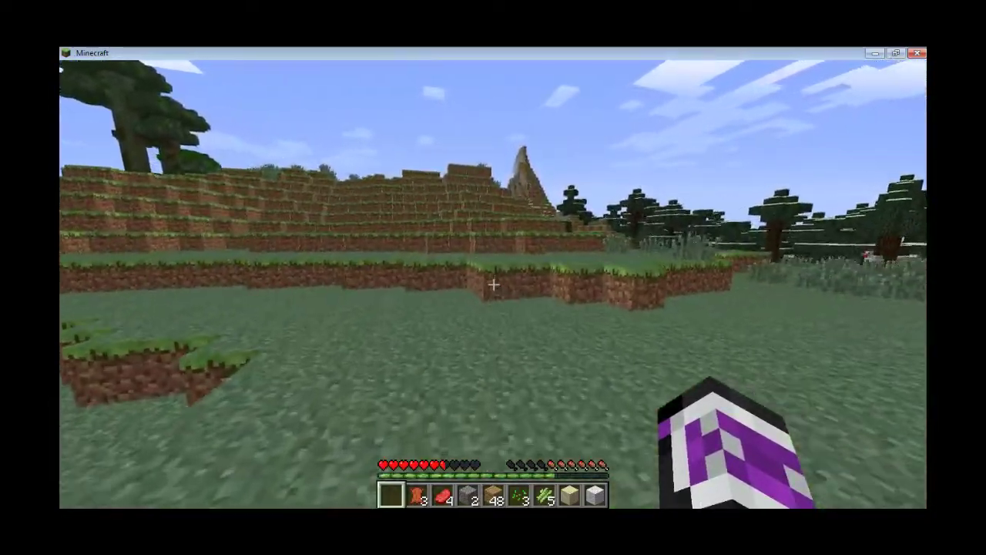
{"action": "key", "text": "w"}
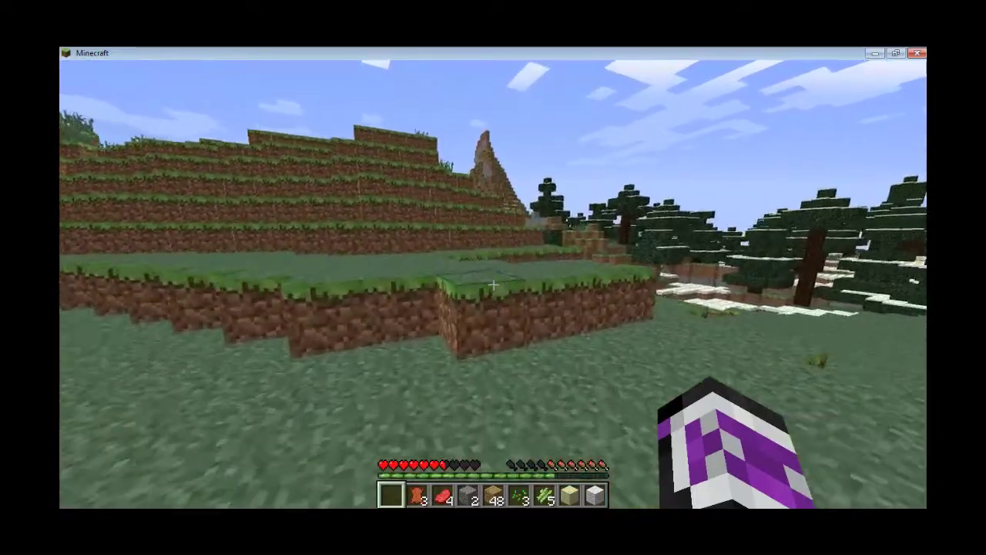
{"action": "key", "text": "w"}
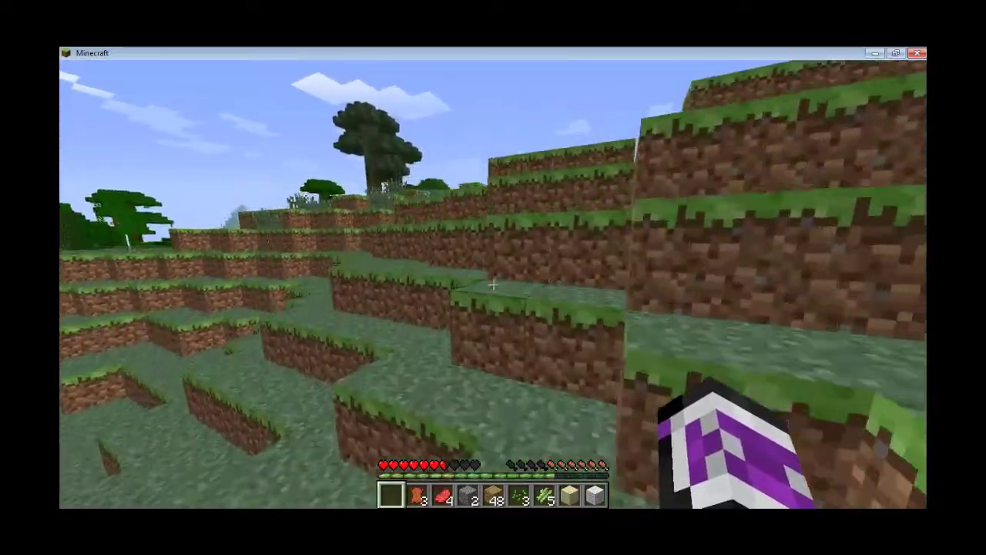
{"action": "key", "text": "w"}
{"action": "key", "text": "space"}
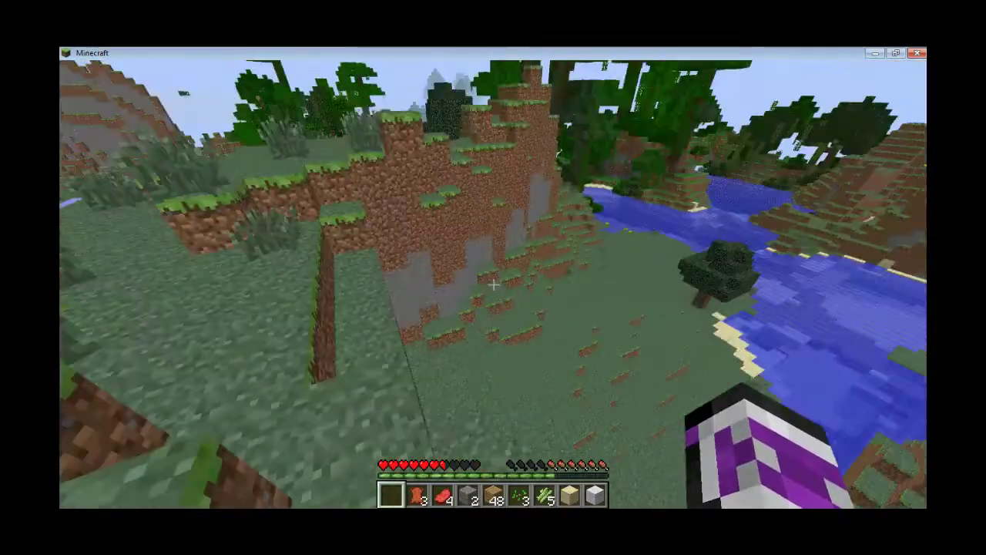
Save and quit the current world, then load the singleplayer world The Ender Game v0.1.
{"action": "key", "text": "Escape"}
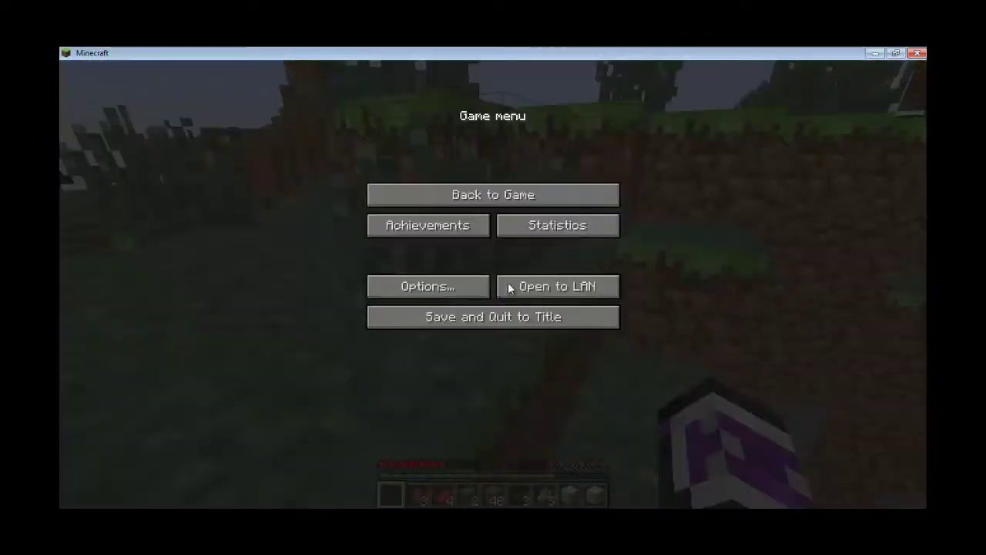
{"action": "left_click", "coordinate": [557, 319]}
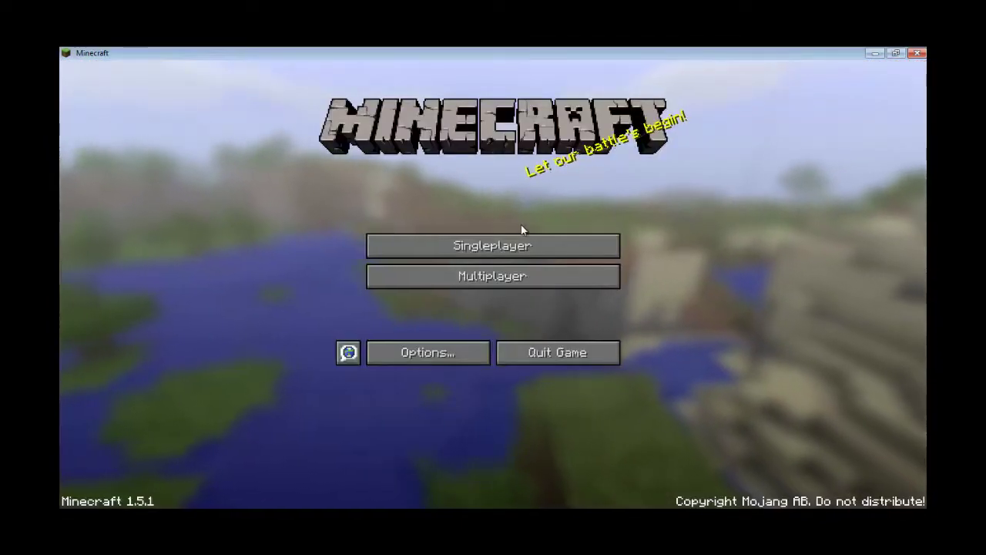
{"action": "left_click", "coordinate": [492, 244]}
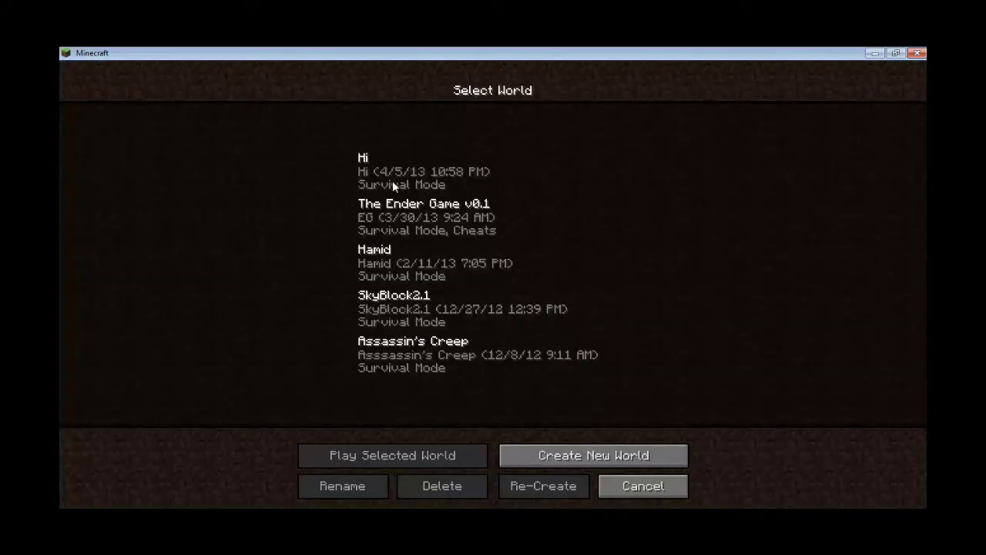
{"action": "double_click", "coordinate": [405, 212]}
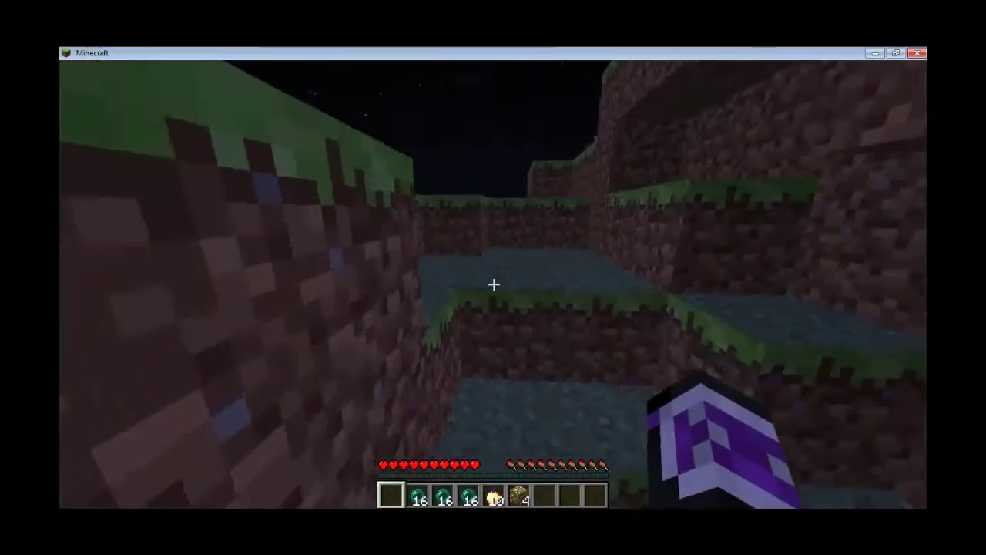
Jump off the starting terrain, respawn in the lobby, activate the BEGIN button and walk out to the floating platforms.
{"action": "key", "text": "space"}
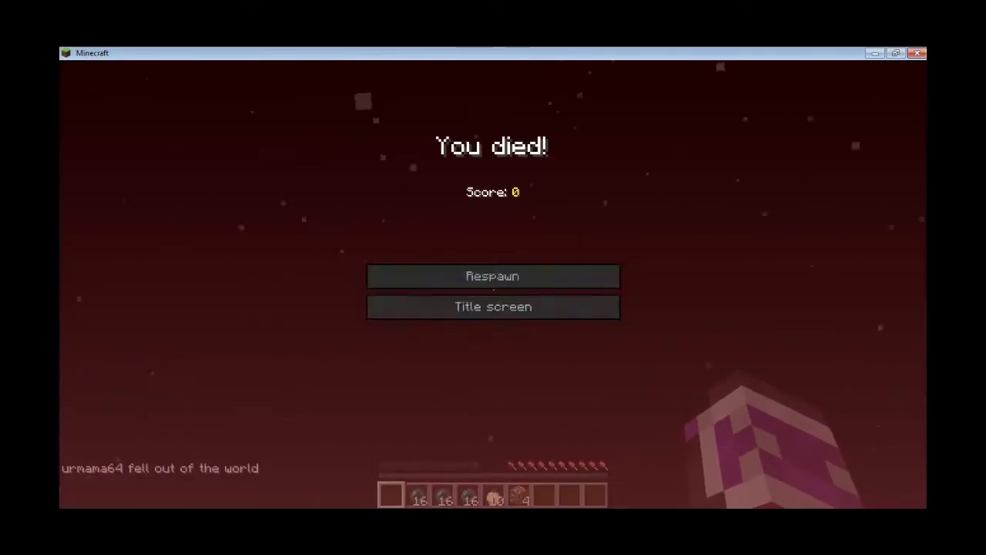
{"action": "left_click", "coordinate": [512, 282]}
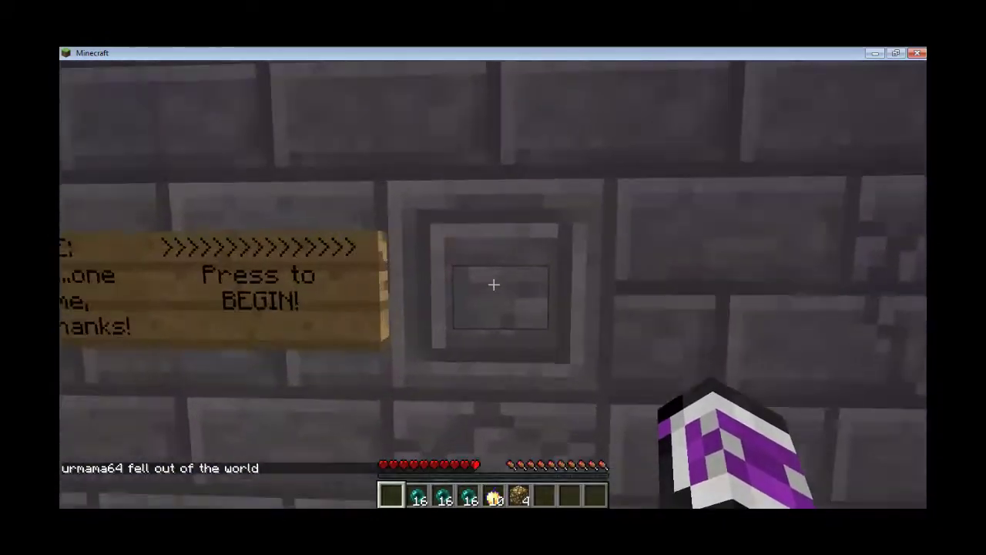
{"action": "right_click", "coordinate": [493, 284]}
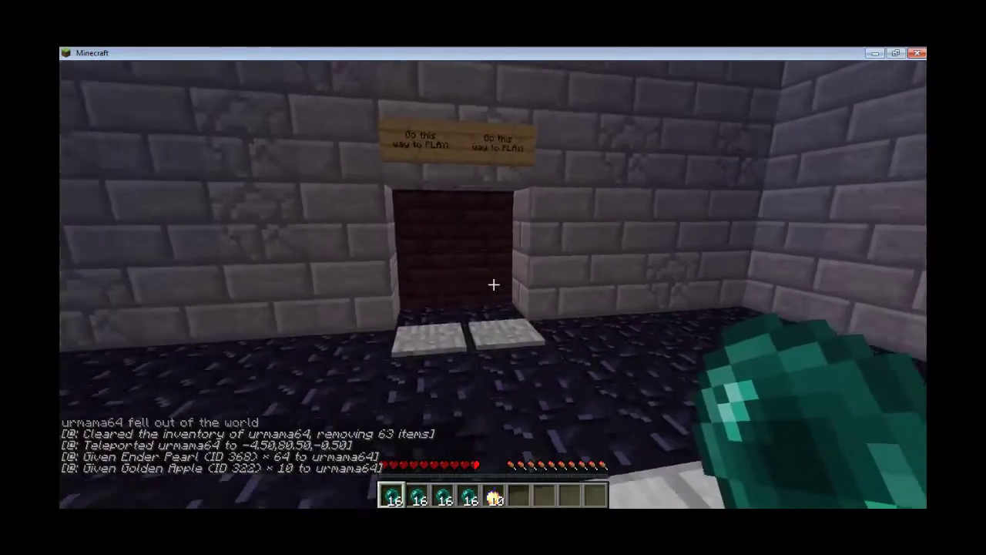
{"action": "key", "text": "w"}
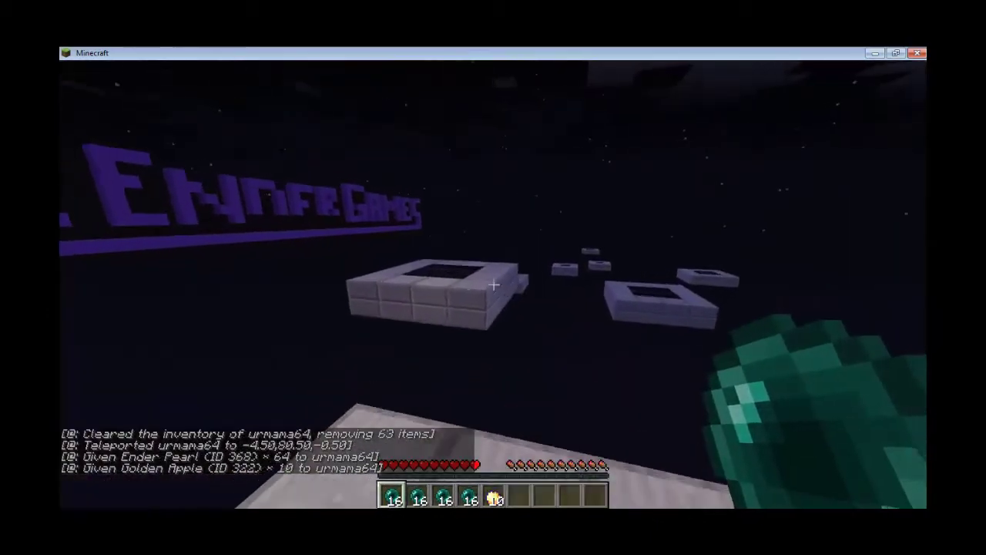
Throw ender pearls to teleport across the floating platforms beside the Ender Games sign towards the lava pillars.
{"action": "right_click", "coordinate": [493, 284]}
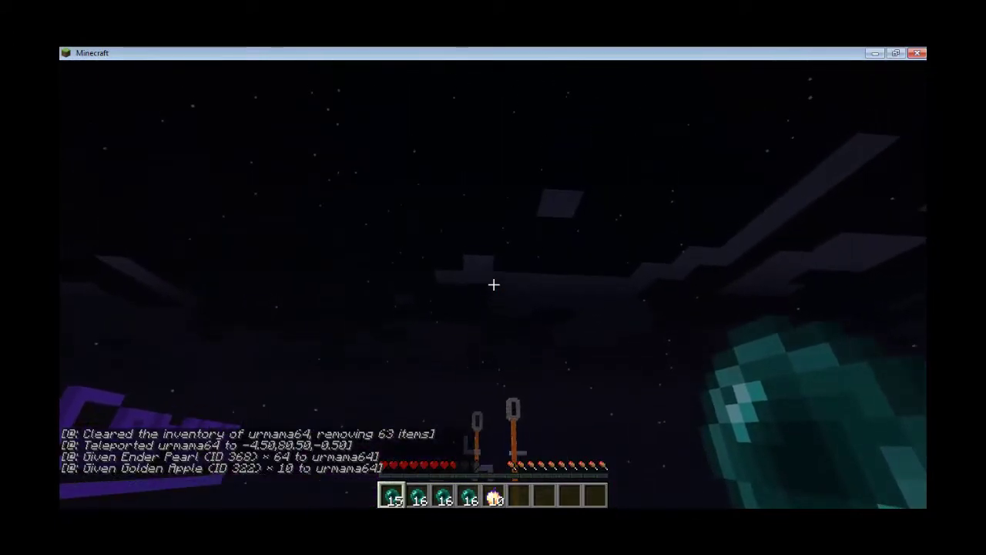
{"action": "right_click", "coordinate": [493, 285]}
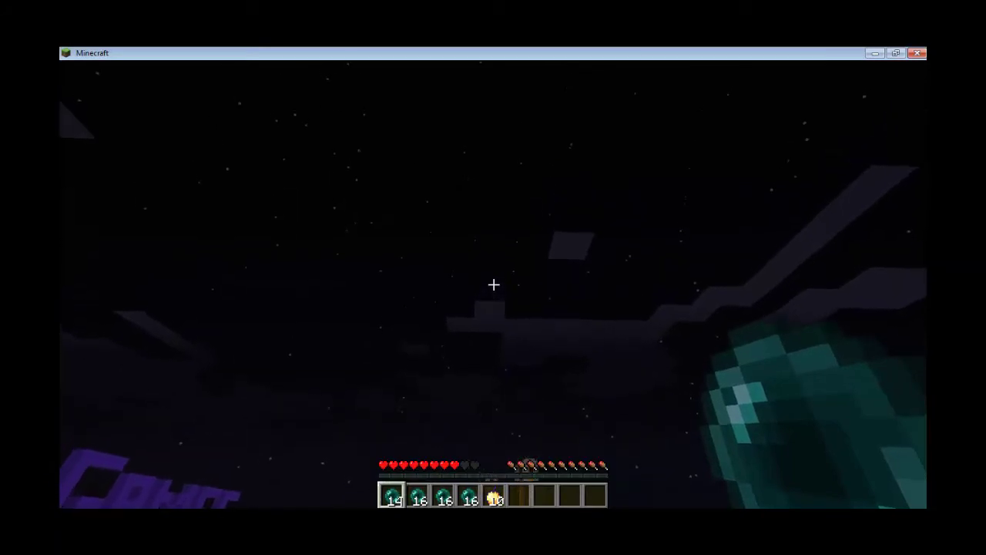
{"action": "right_click", "coordinate": [493, 284]}
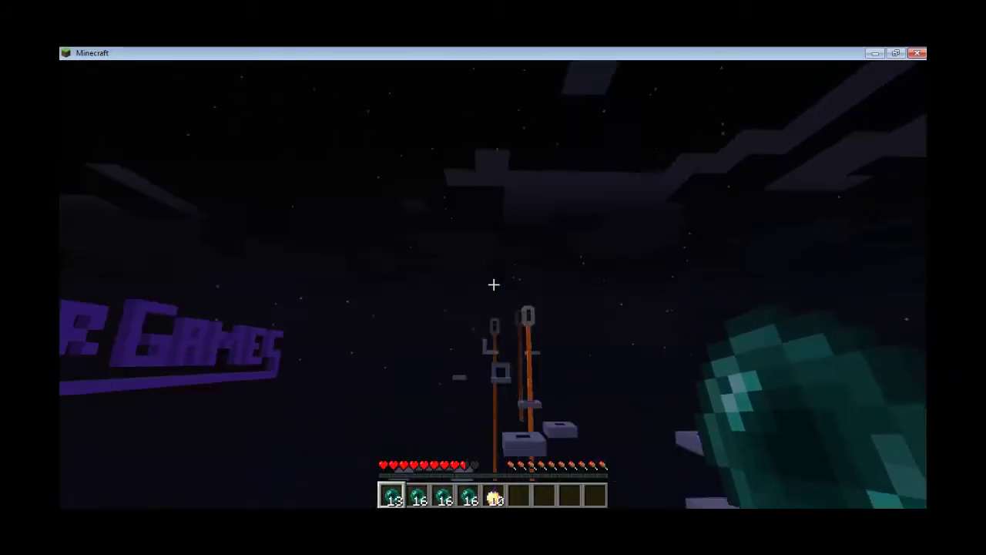
{"action": "right_click", "coordinate": [493, 284]}
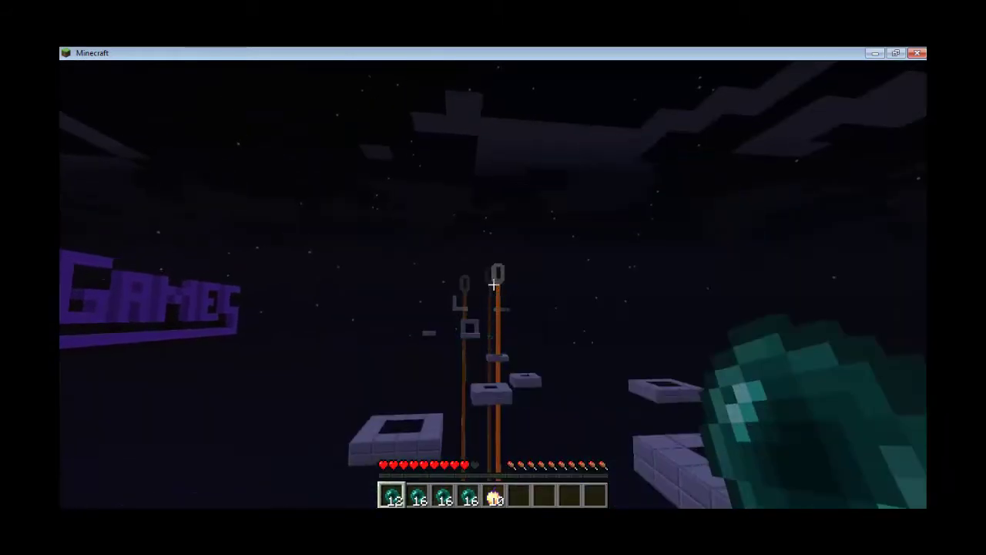
{"action": "right_click", "coordinate": [493, 284]}
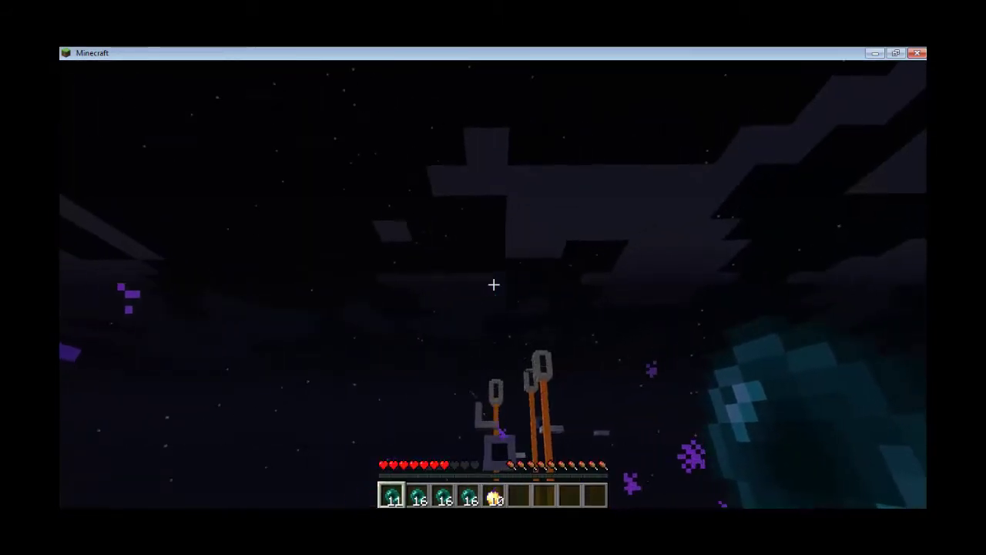
{"action": "right_click", "coordinate": [493, 284]}
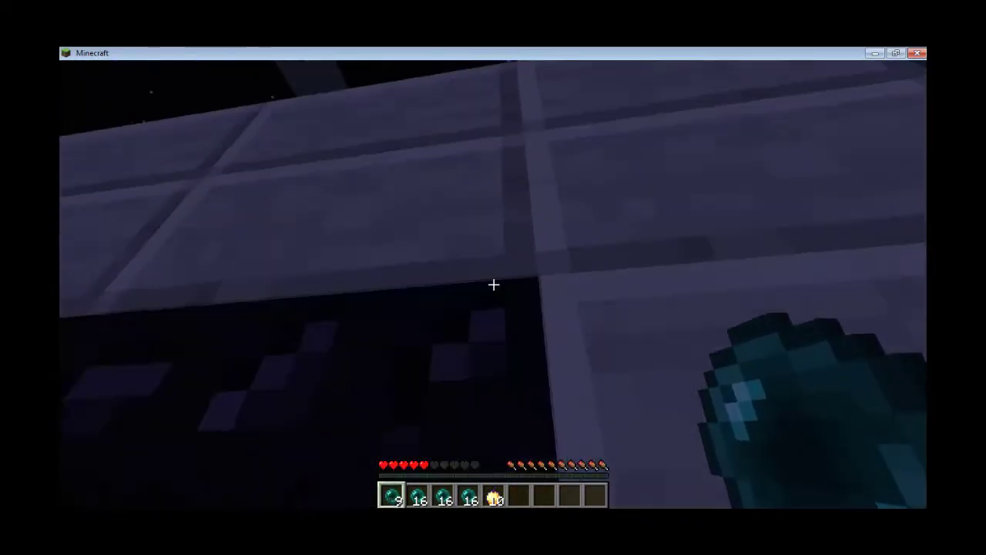
Throw more ender pearls over the edge of the stone brick structure towards the block above the lava pillar.
{"action": "right_click", "coordinate": [494, 285]}
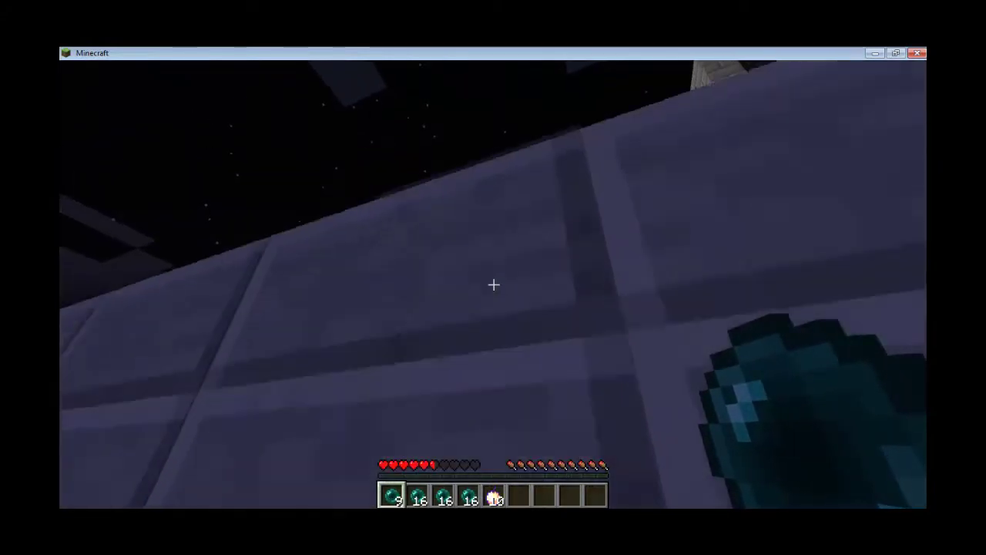
{"action": "right_click", "coordinate": [493, 285]}
{"action": "right_click", "coordinate": [493, 284]}
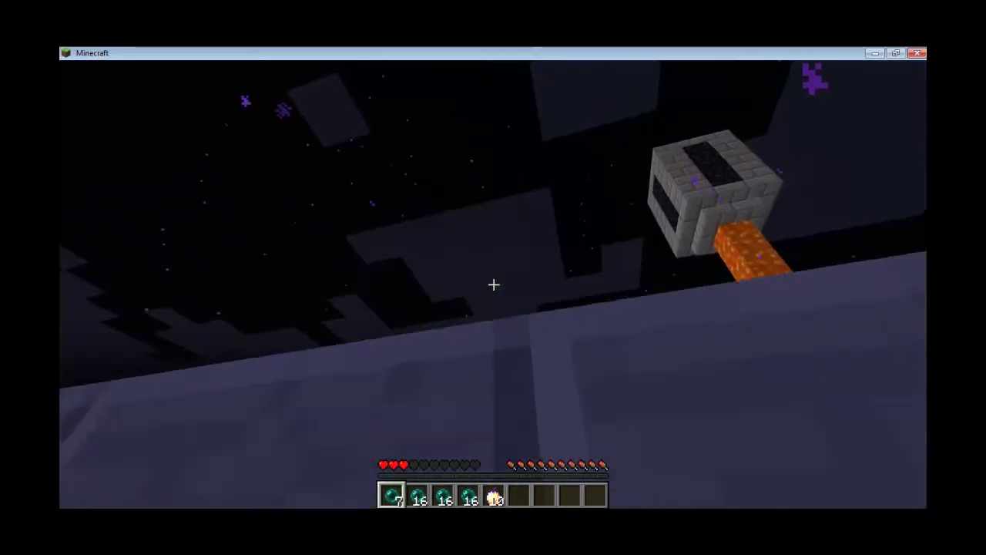
{"action": "right_click", "coordinate": [493, 284]}
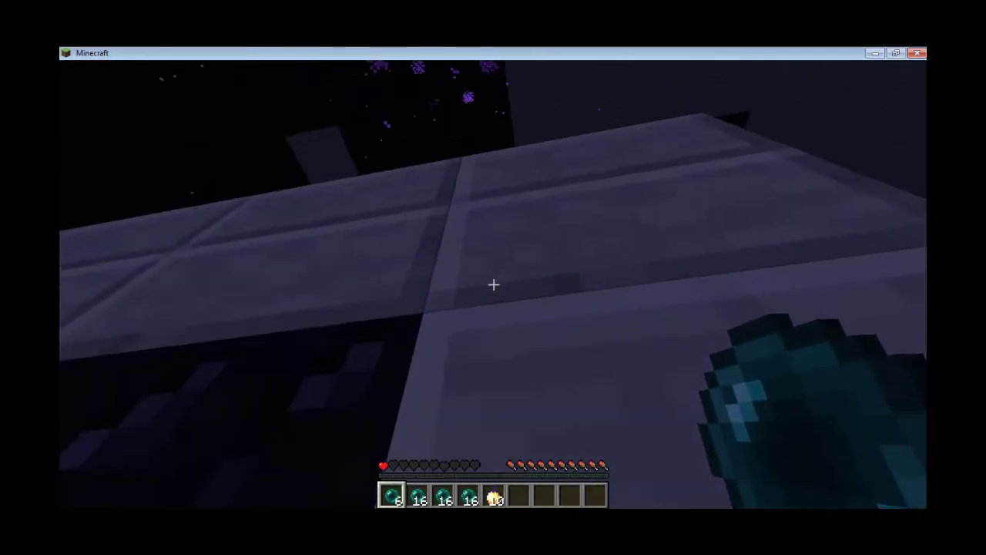
Switch to the golden apples in the hotbar and eat two of them to restore health.
{"action": "key", "text": "7"}
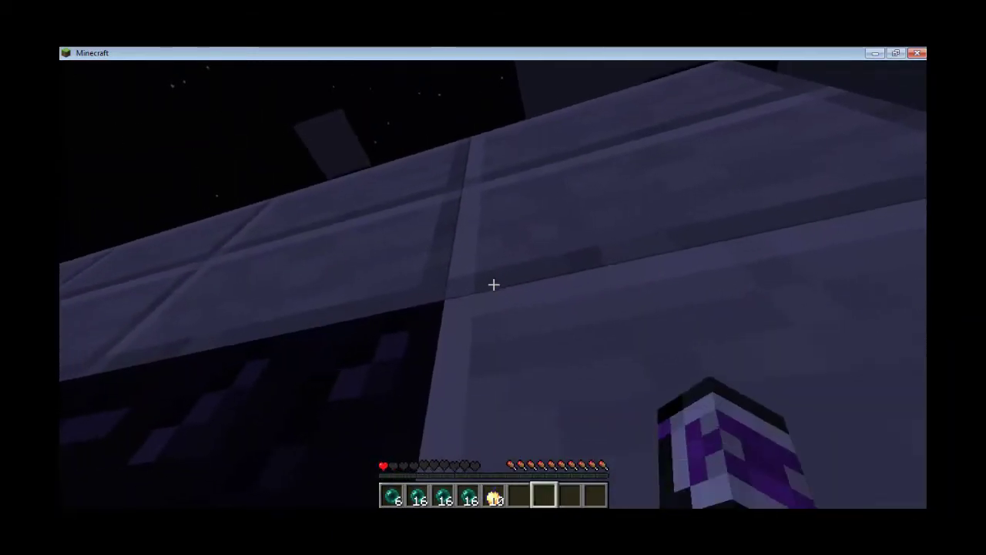
{"action": "right_click", "coordinate": [494, 284]}
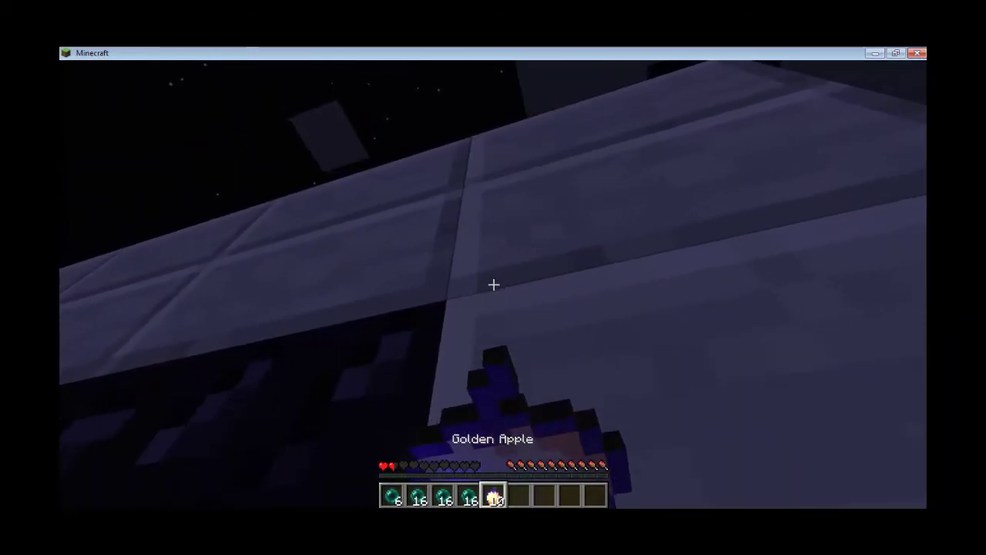
{"action": "right_click", "coordinate": [493, 285]}
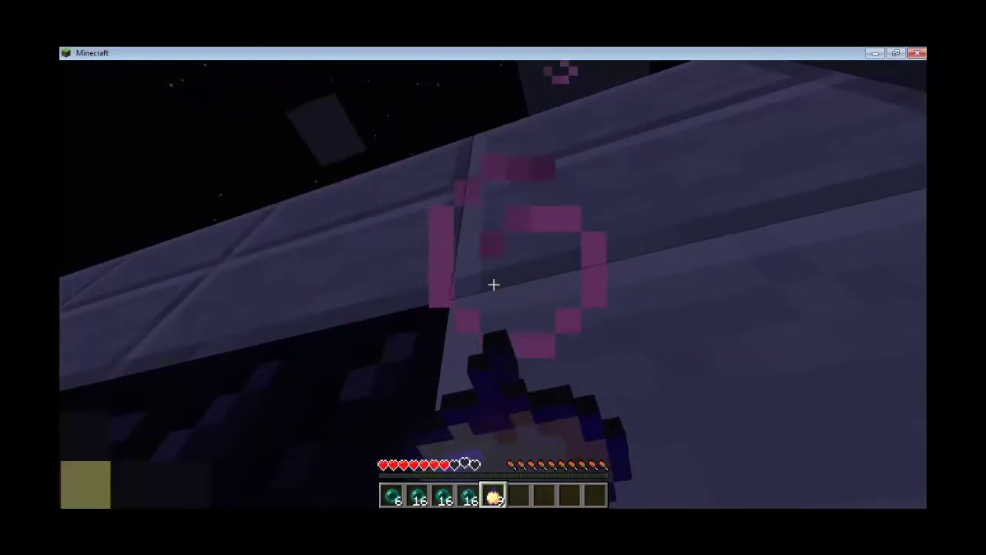
Use up the ender pearls in the first hotbar slot to teleport past the lava pillars towards the blue glass structure.
{"action": "key", "text": "1"}
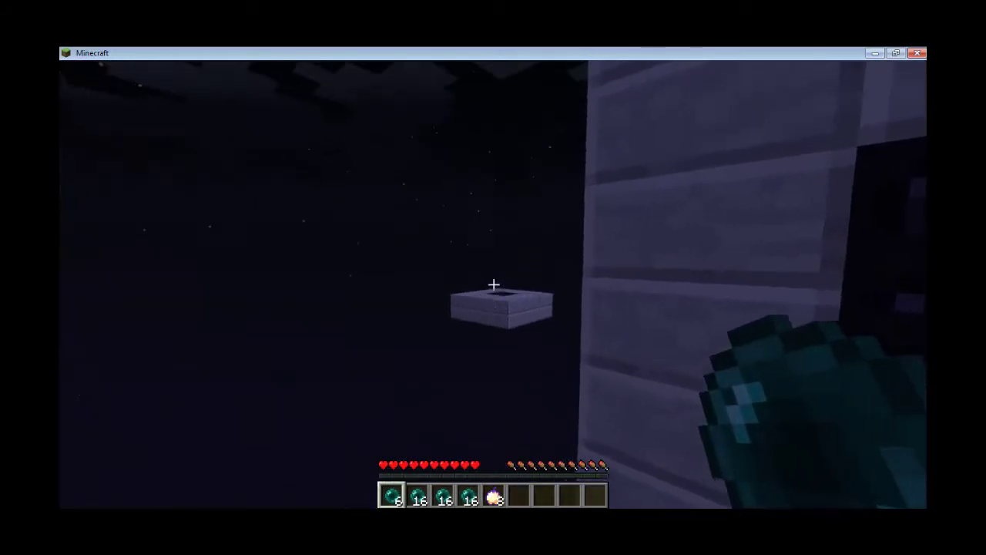
{"action": "right_click", "coordinate": [493, 284]}
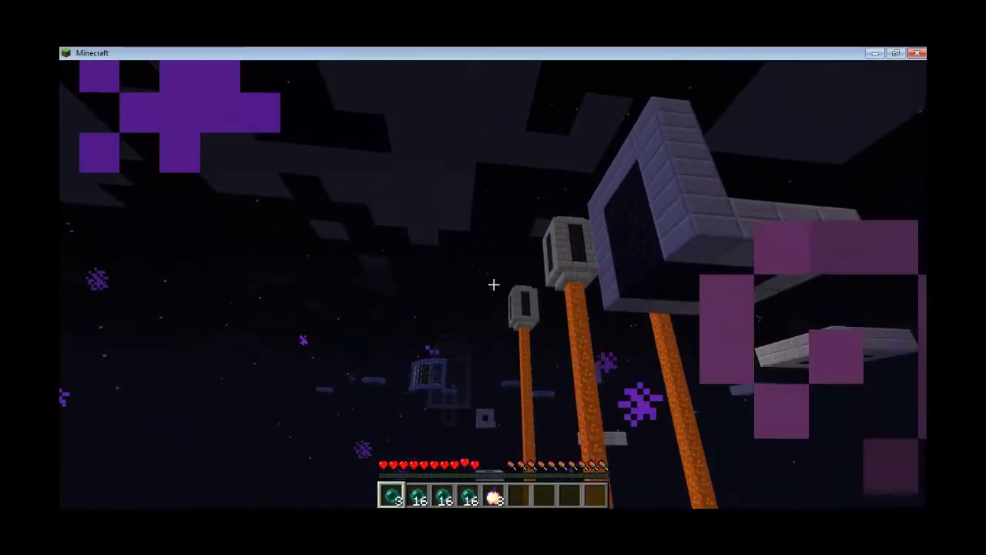
{"action": "right_click", "coordinate": [493, 284]}
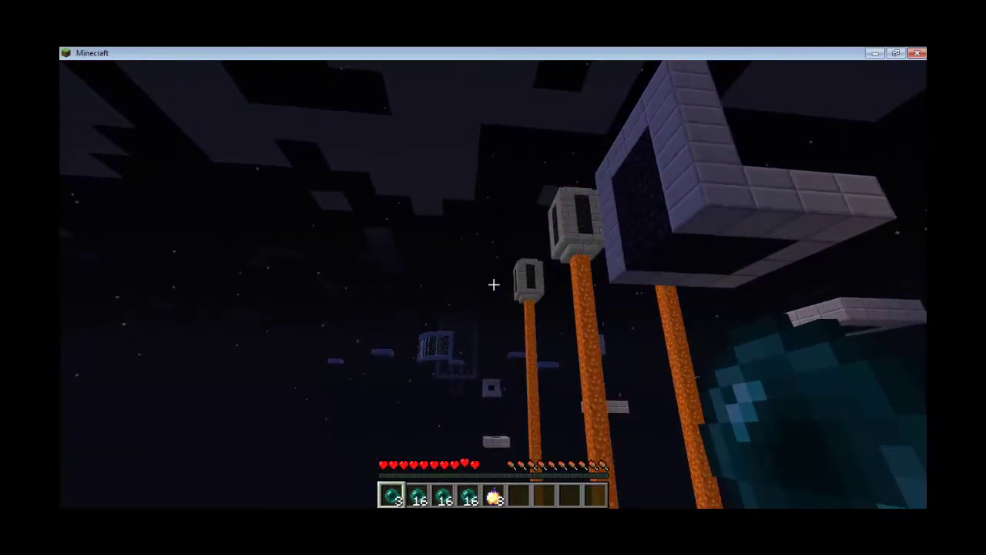
{"action": "right_click", "coordinate": [493, 284]}
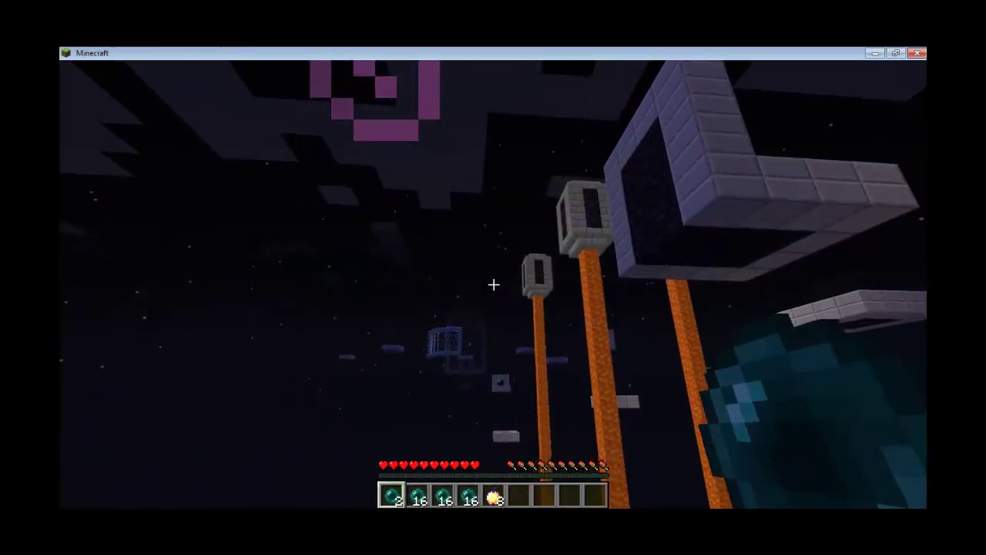
{"action": "right_click", "coordinate": [494, 285]}
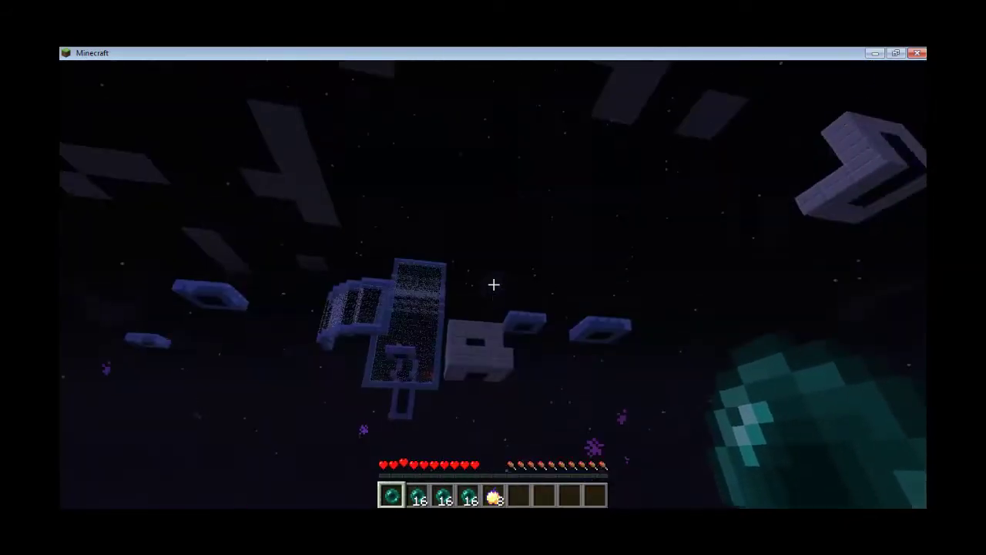
{"action": "right_click", "coordinate": [493, 284]}
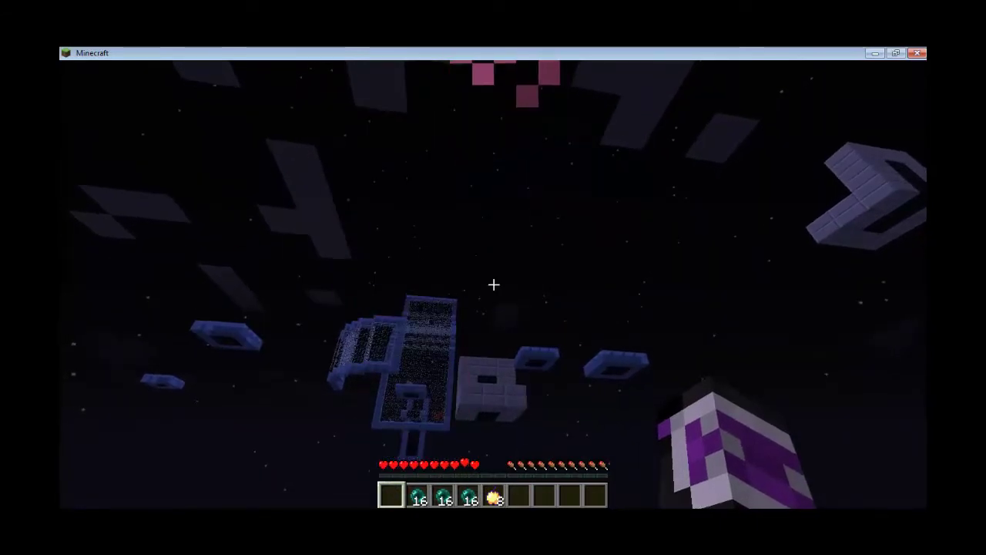
Throw ender pearls from the second hotbar slot to teleport over the stone block and up the blue glass structure.
{"action": "key", "text": "2"}
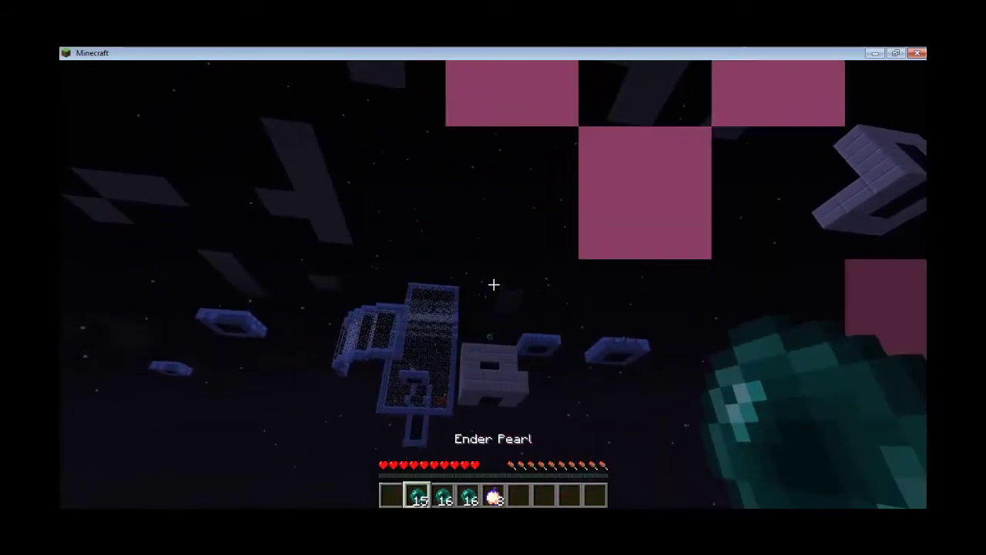
{"action": "right_click", "coordinate": [493, 285]}
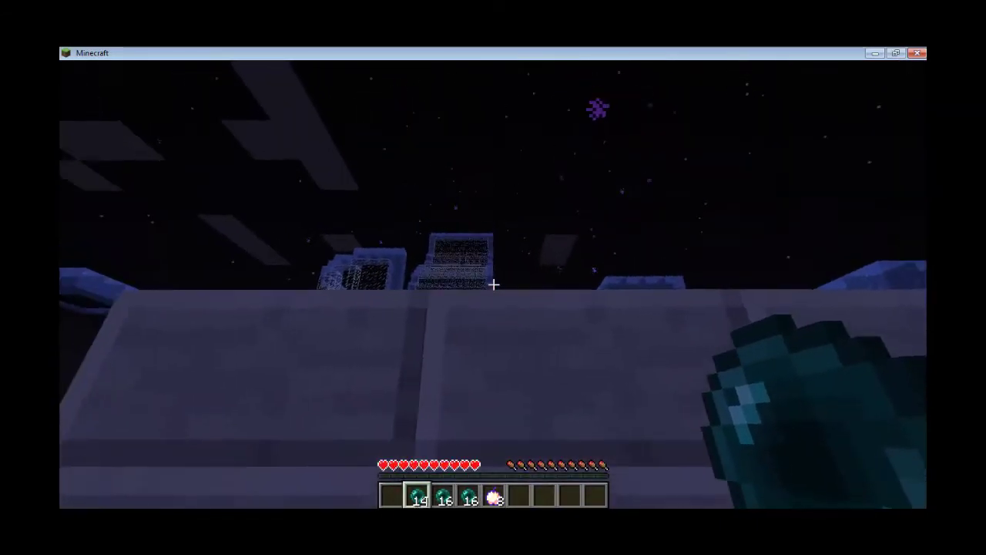
{"action": "right_click", "coordinate": [493, 284]}
{"action": "key", "text": "w"}
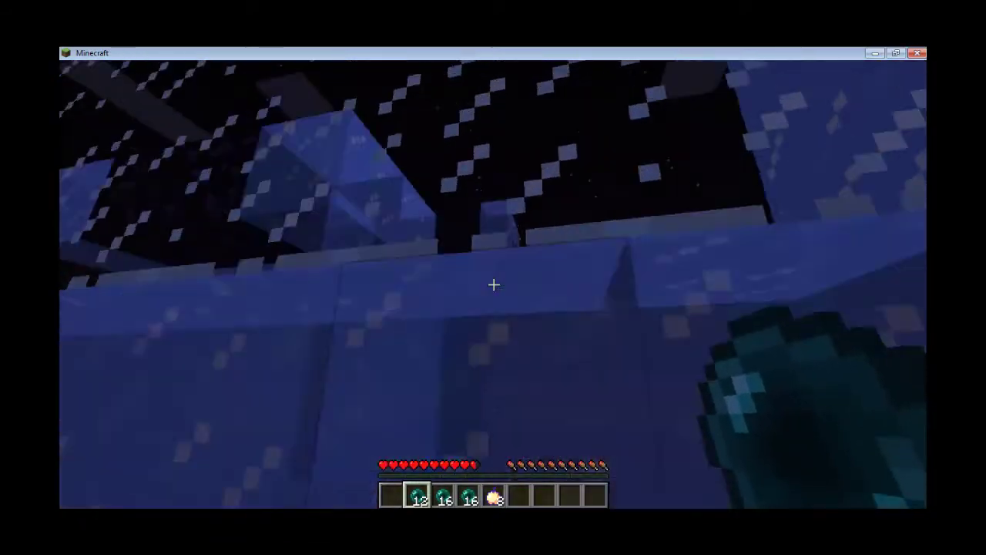
{"action": "right_click", "coordinate": [493, 284]}
{"action": "right_click", "coordinate": [493, 284]}
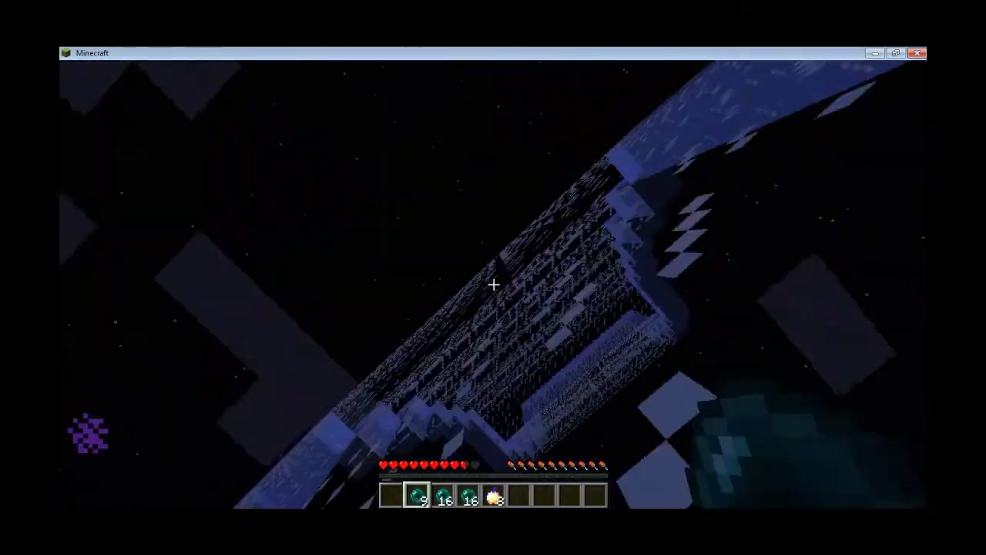
{"action": "right_click", "coordinate": [493, 284]}
{"action": "right_click", "coordinate": [493, 285]}
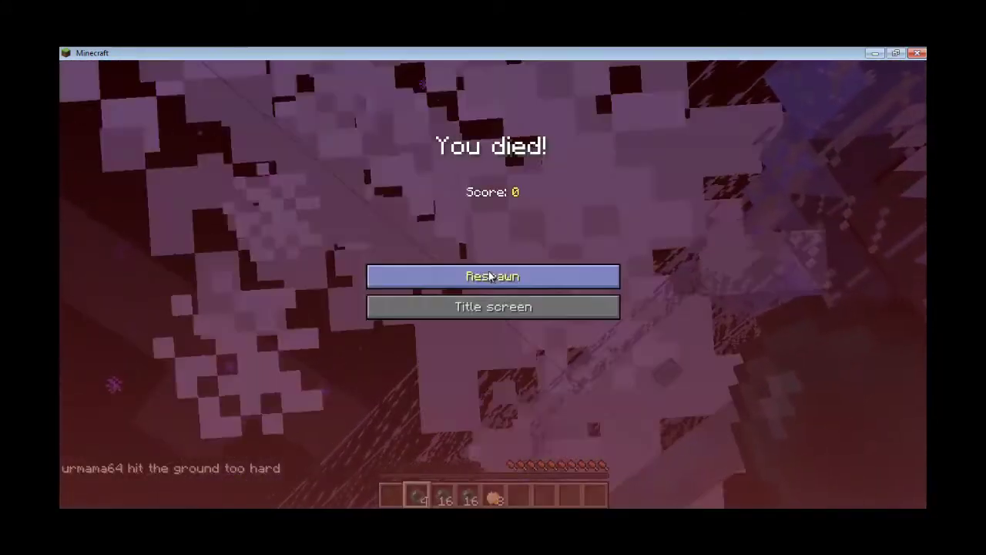
Respawn in the lobby, then save and quit the world to the title screen.
{"action": "left_click", "coordinate": [490, 277]}
{"action": "key", "text": "Escape"}
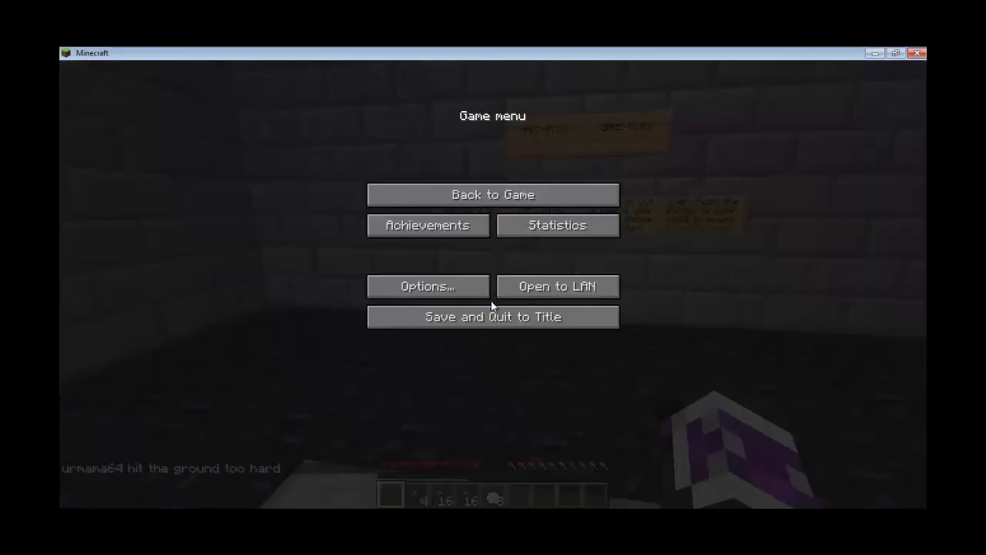
{"action": "left_click", "coordinate": [496, 316]}
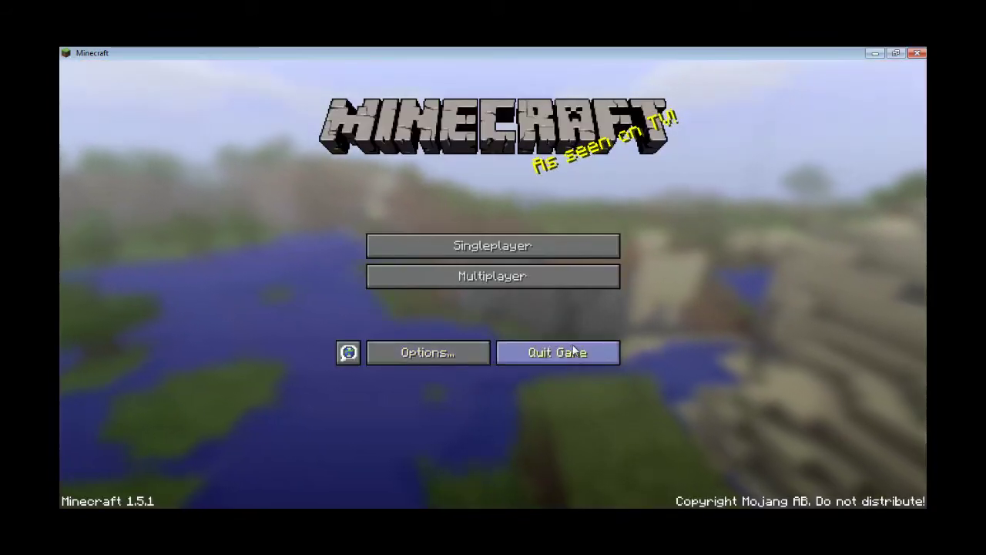